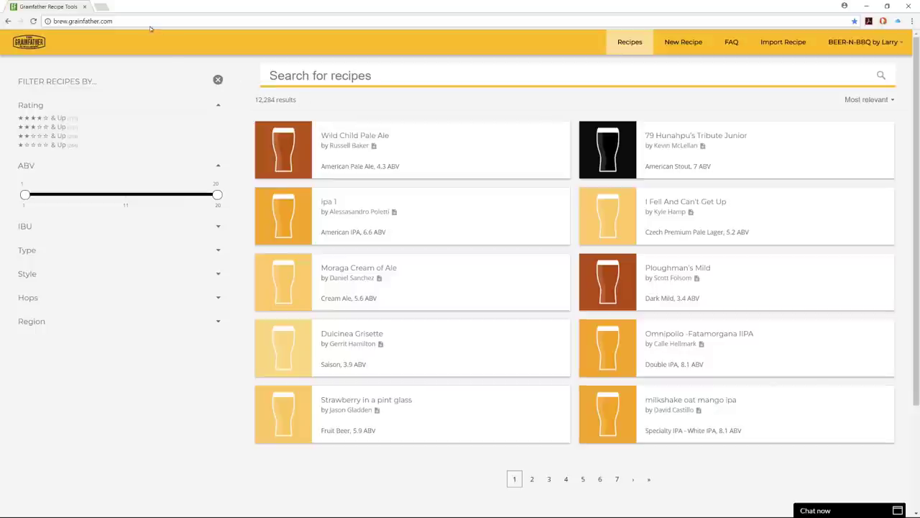
Step: Look over the public recipe library and its Type, Style and Hops filter options
left_click_drag(126, 22, 55, 23)
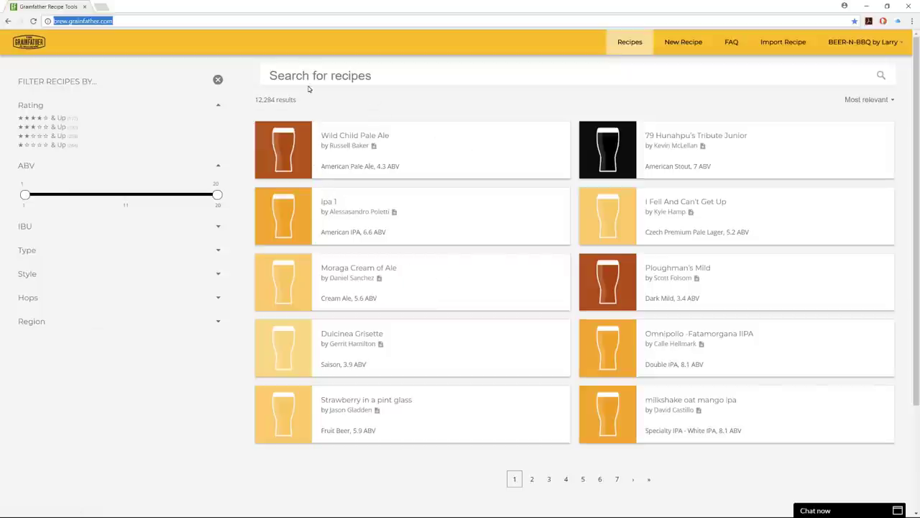
left_click_drag(258, 102, 301, 102)
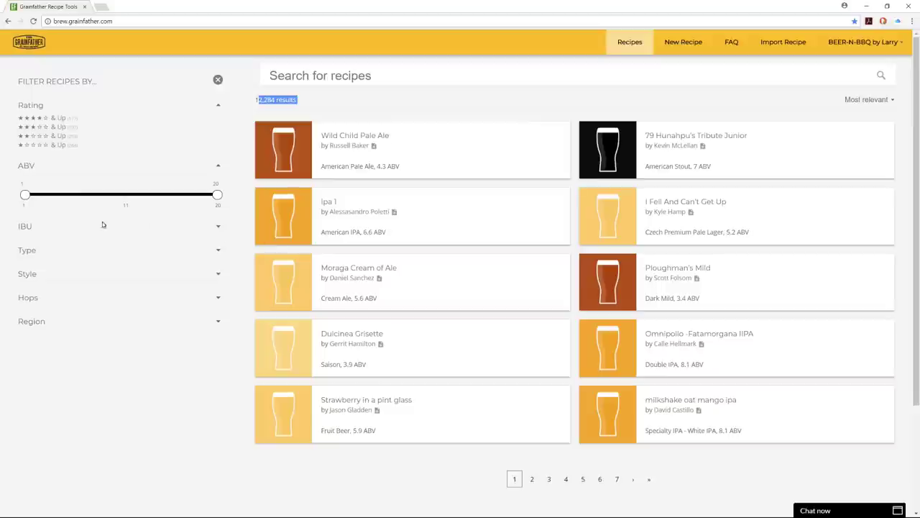
left_click(219, 251)
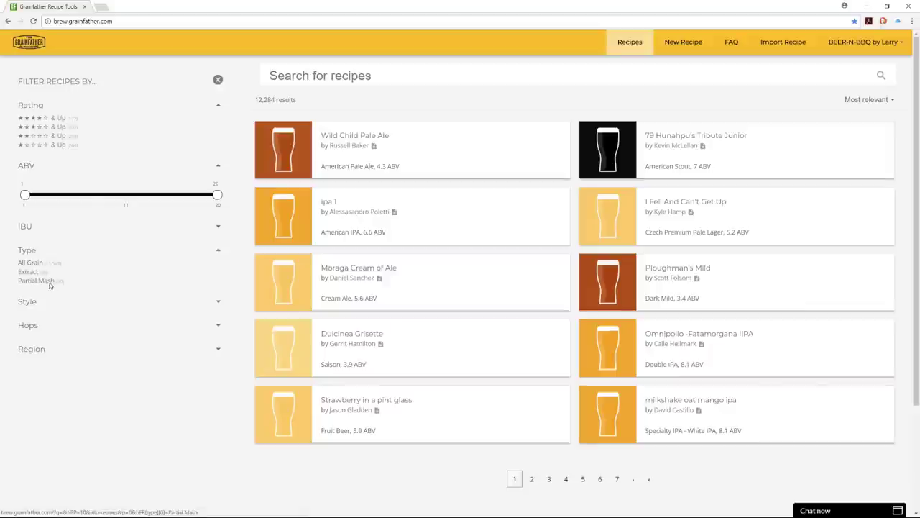
left_click(215, 302)
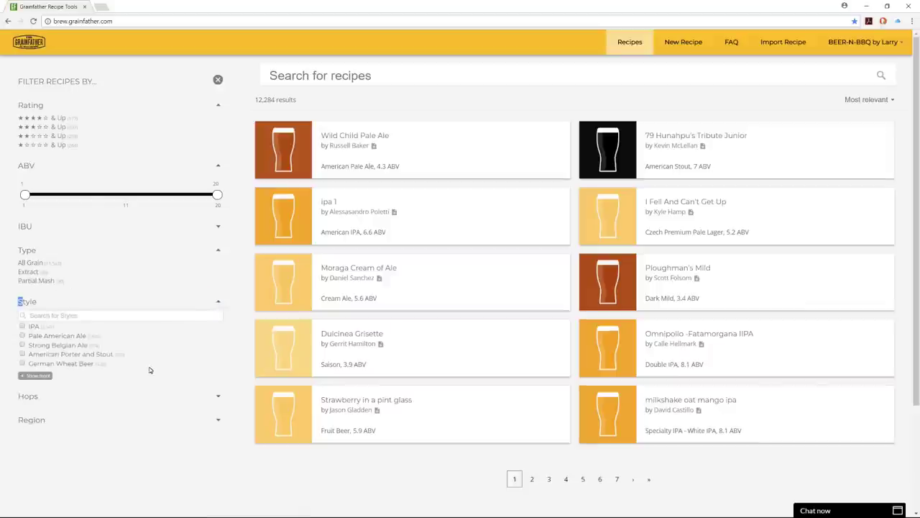
left_click(219, 396)
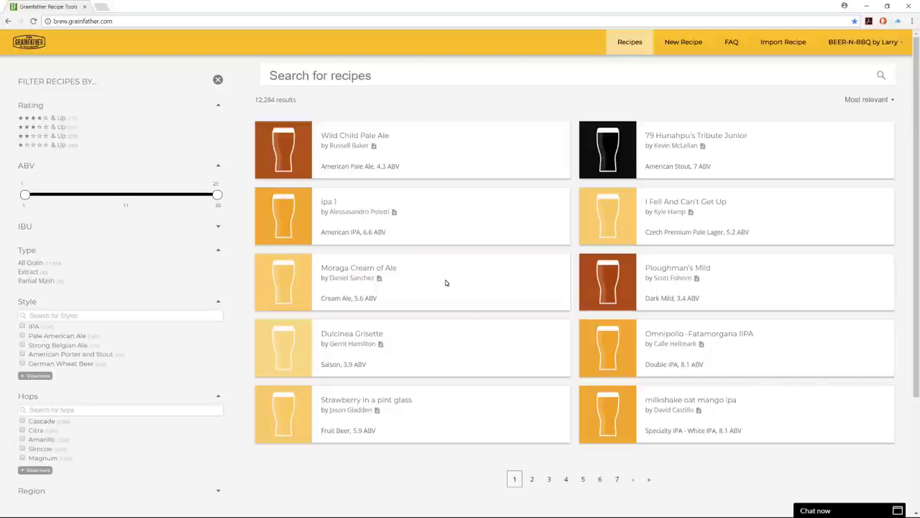
Step: Start a new recipe and check the available recipe types, keeping All Grain
left_click(680, 44)
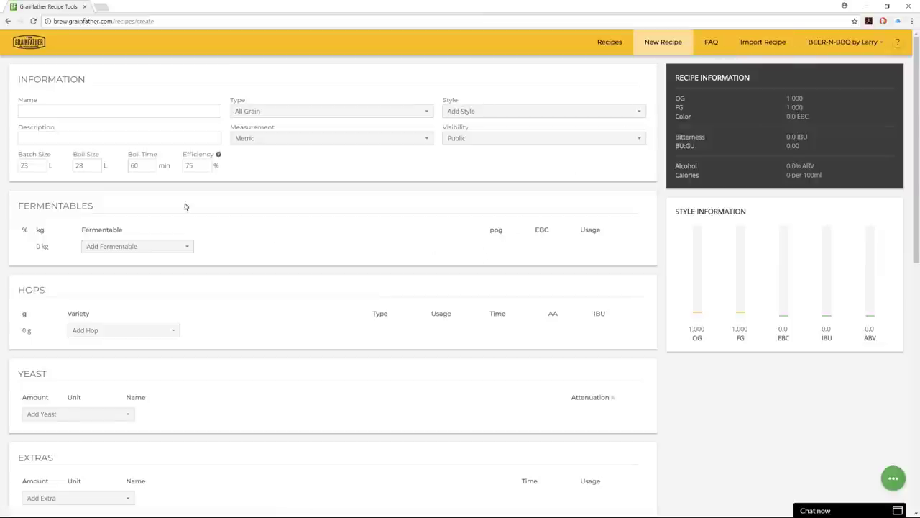
left_click(38, 110)
left_click(43, 137)
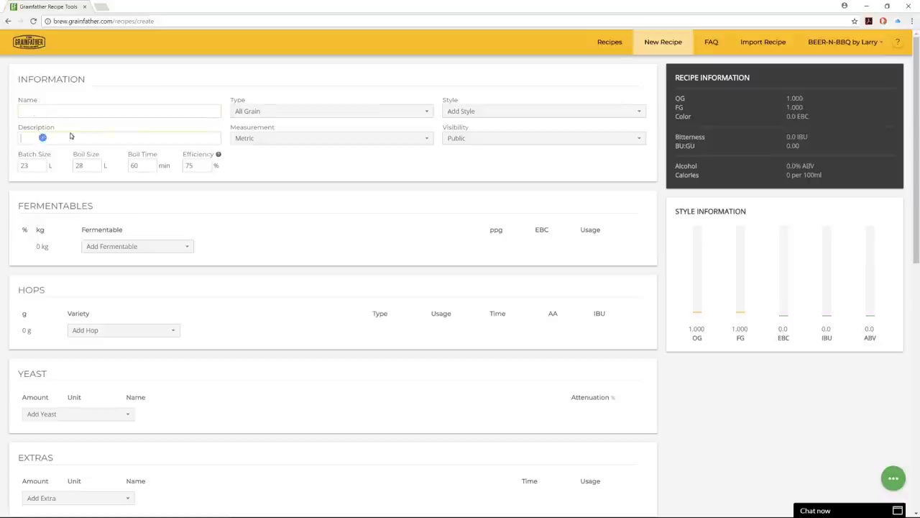
left_click(268, 113)
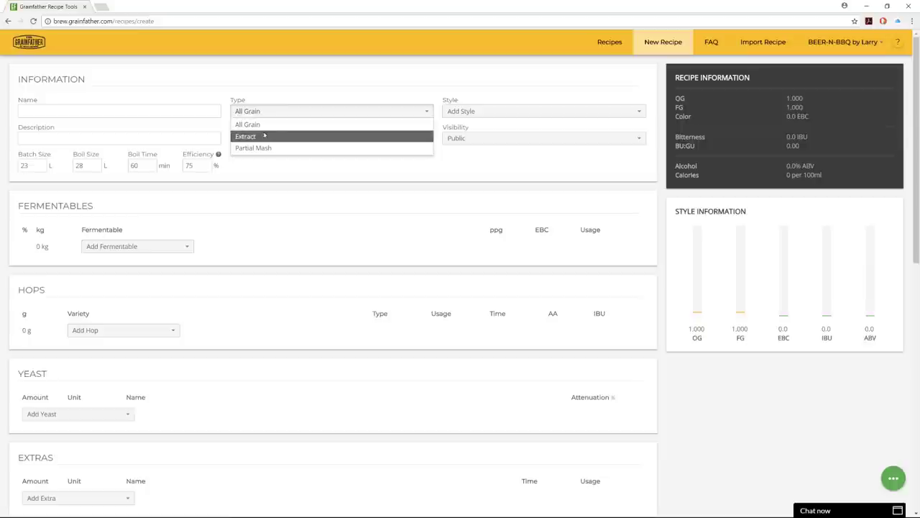
left_click(440, 146)
Step: Browse the beer styles available for the recipe without choosing one
left_click(504, 114)
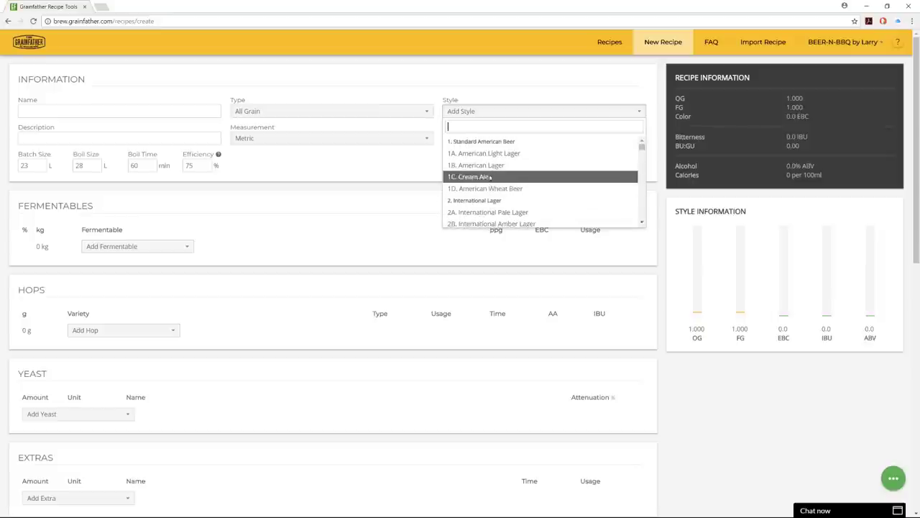
key("Down")
key("Down")
key("Down")
key("Down")
left_click(353, 165)
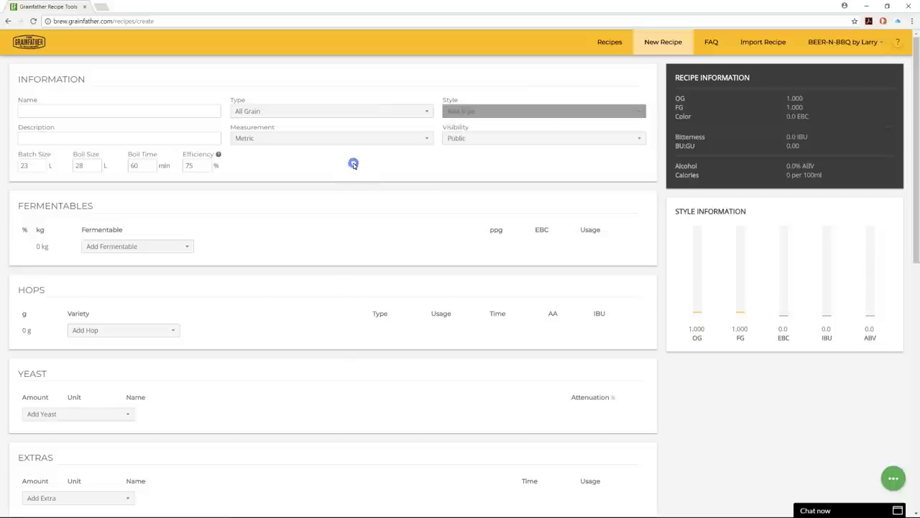
Step: Set the recipe's measurement system to US Standard
left_click(270, 141)
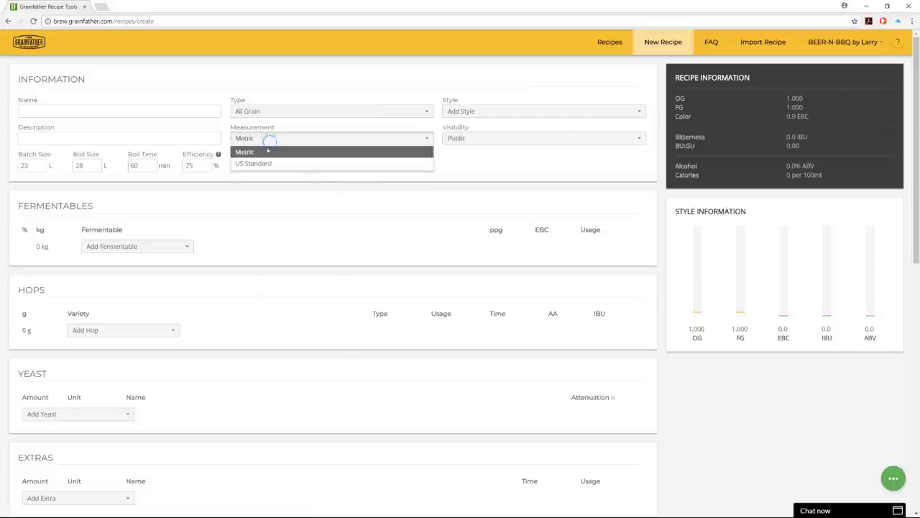
left_click(256, 164)
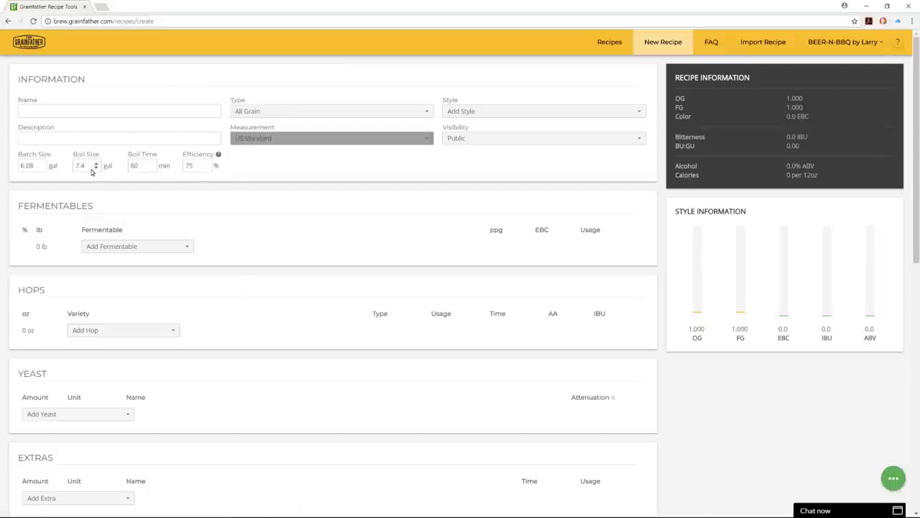
double_click(51, 167)
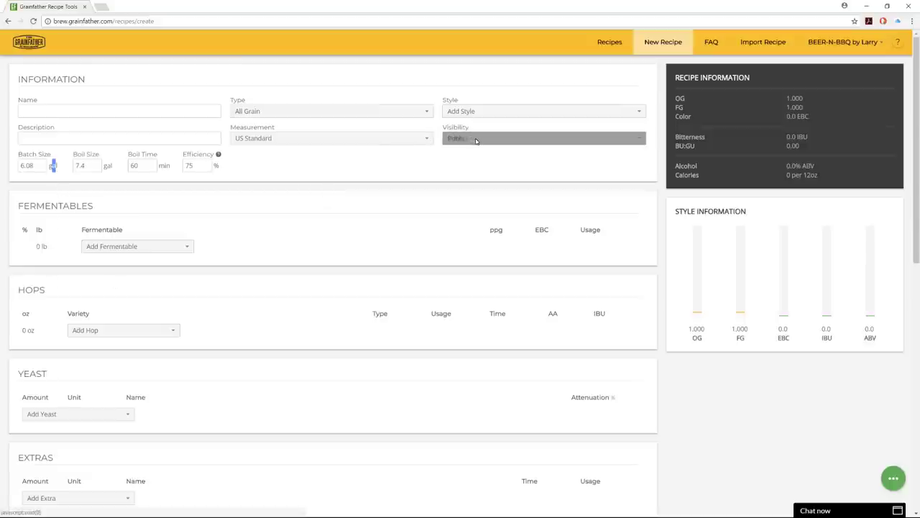
Step: Try the Private visibility setting for the recipe and return it to Public
left_click(475, 140)
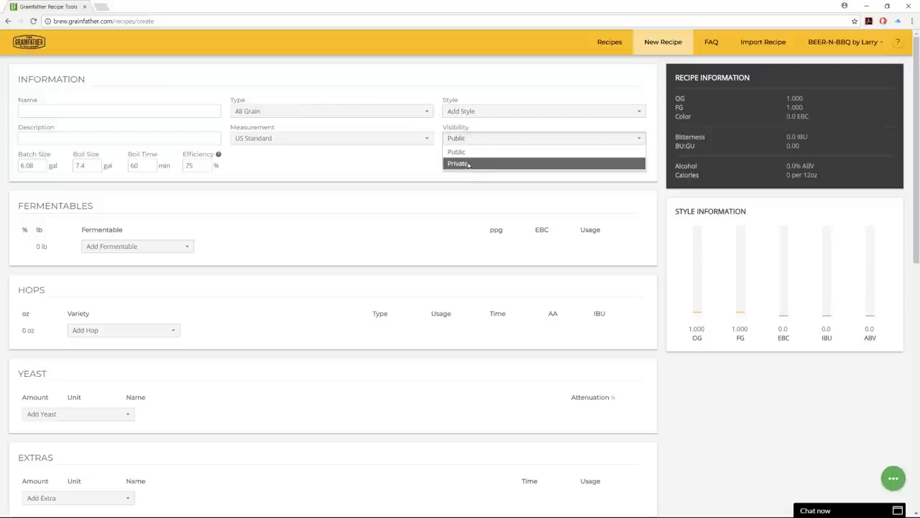
left_click(464, 164)
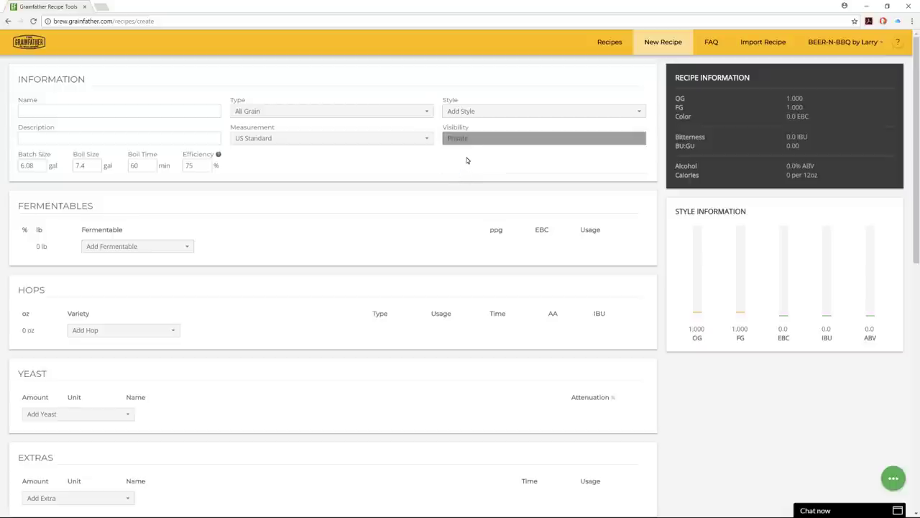
left_click(468, 142)
left_click(472, 148)
Step: Add 2-Row - US to the recipe's fermentables
left_click(181, 251)
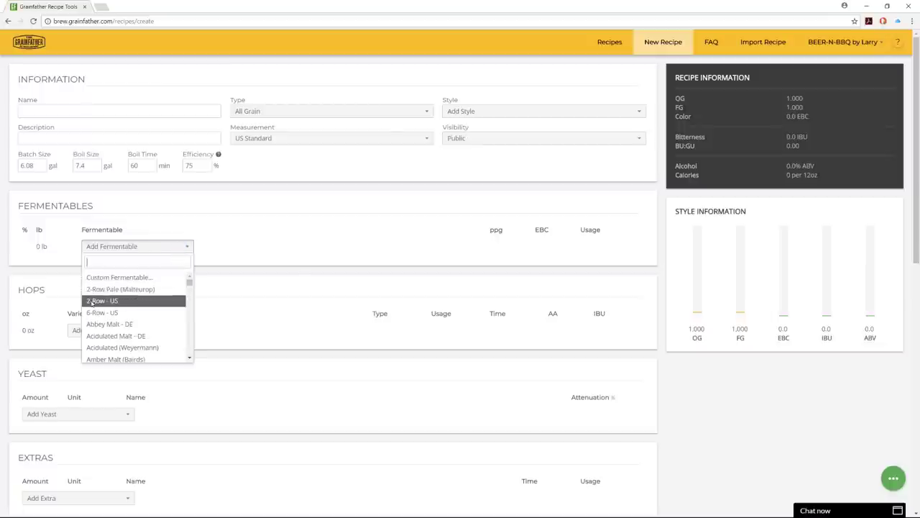
left_click_drag(188, 287, 153, 269)
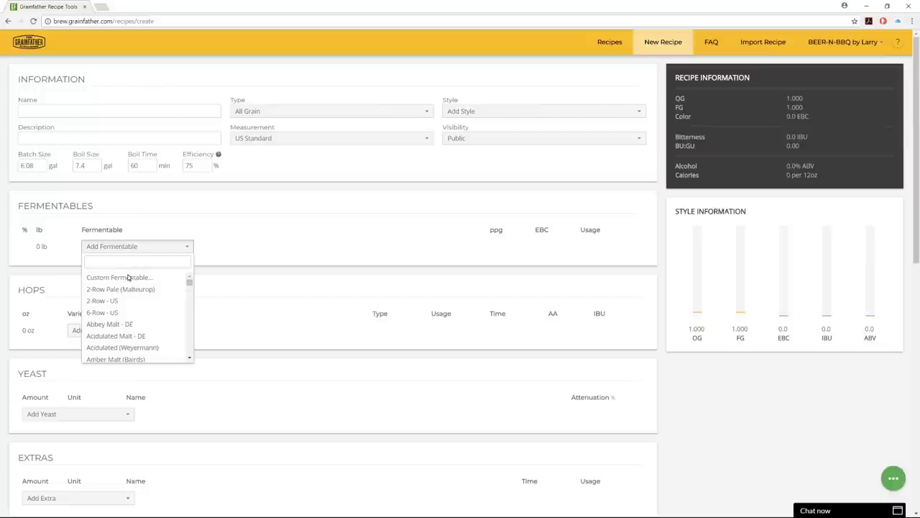
left_click(99, 302)
Step: Set the 2-Row - US amount to 0.4 lb and check its usage options, keeping Mash
double_click(64, 246)
left_click(70, 244)
left_click(71, 244)
left_click(70, 244)
left_click(70, 243)
double_click(57, 246)
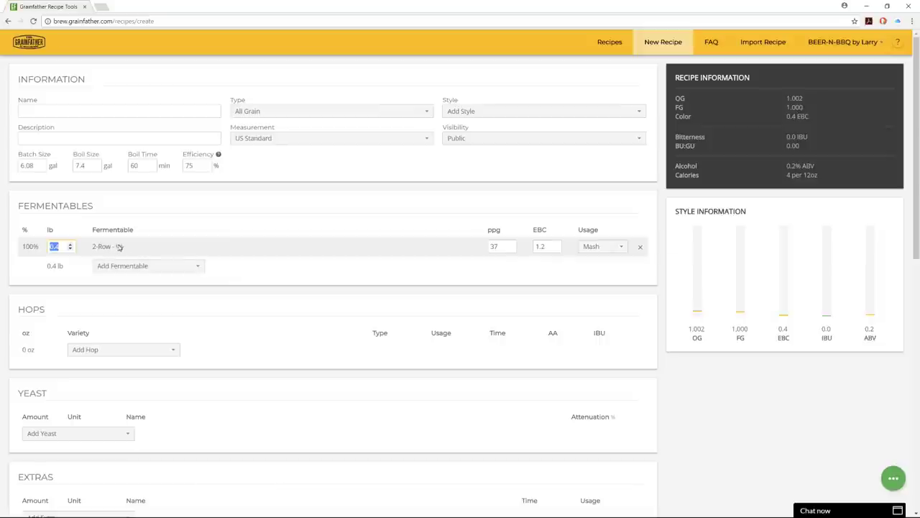
left_click(613, 247)
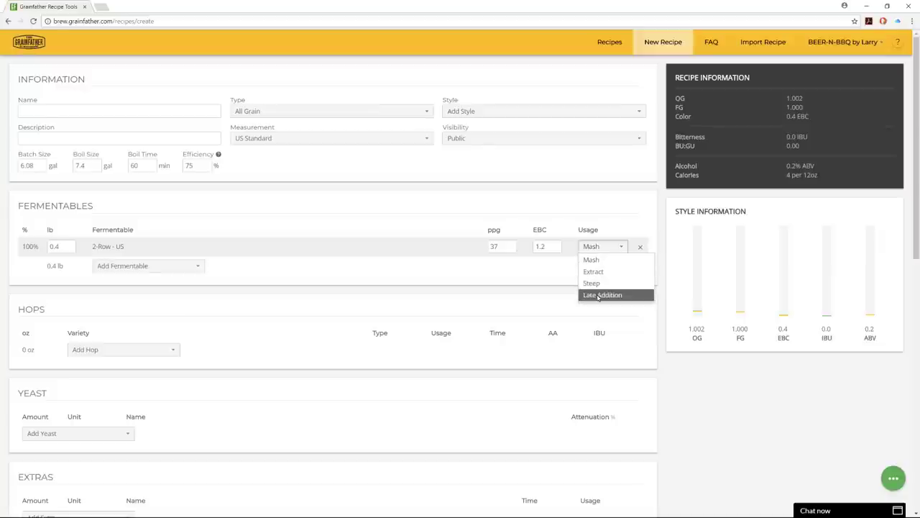
left_click(456, 304)
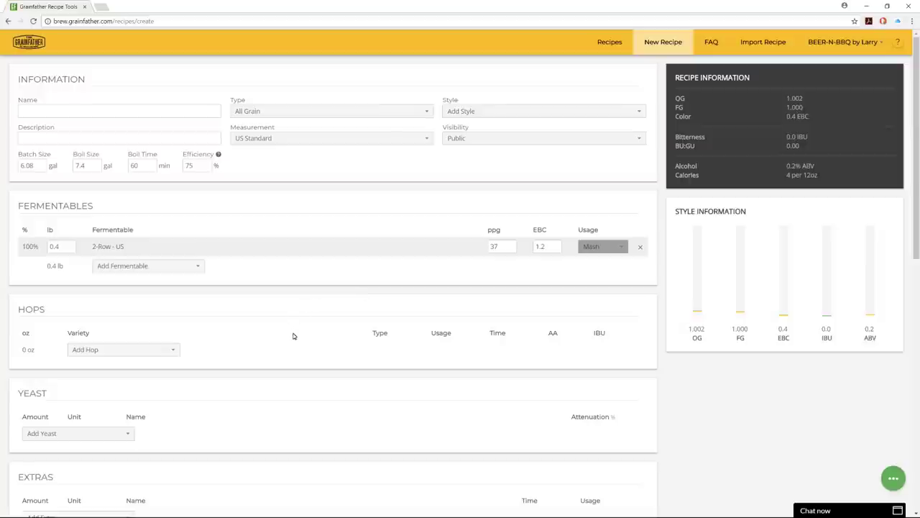
Step: Add the Agnus variety to the recipe's hops
scroll(206, 331, "down", 2)
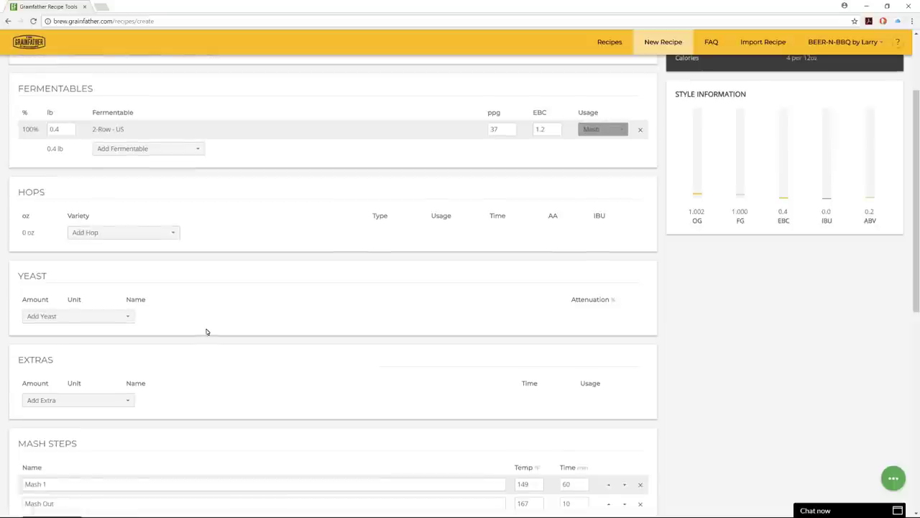
left_click(173, 238)
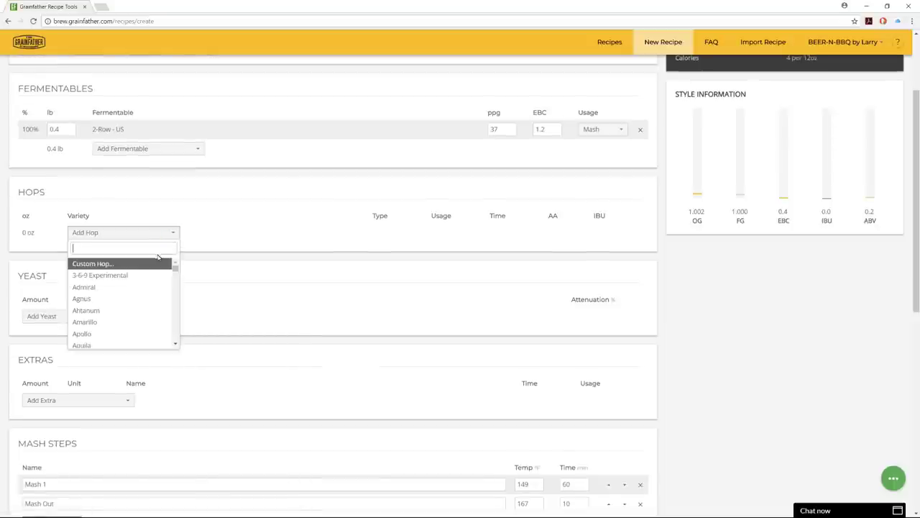
left_click(82, 299)
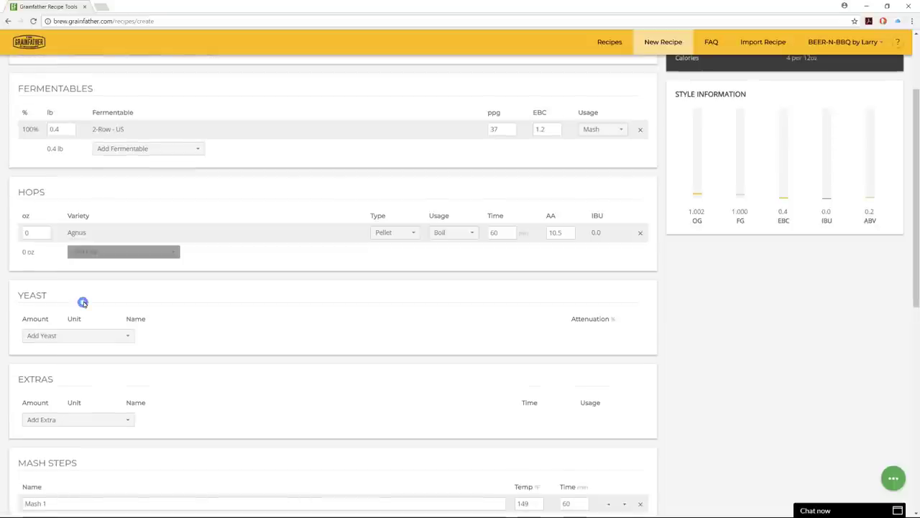
left_click(34, 234)
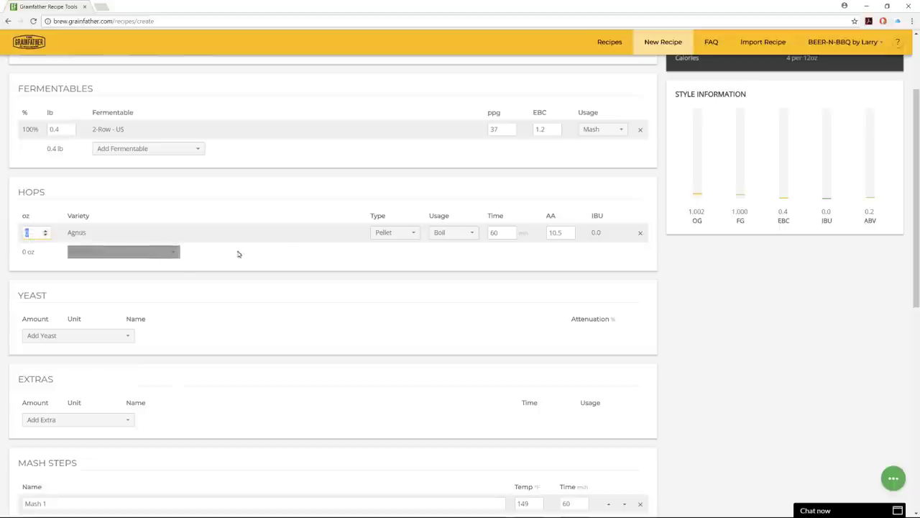
Step: Check the type and usage options for the Agnus hop, leaving it as Pellet and Boil
left_click(400, 232)
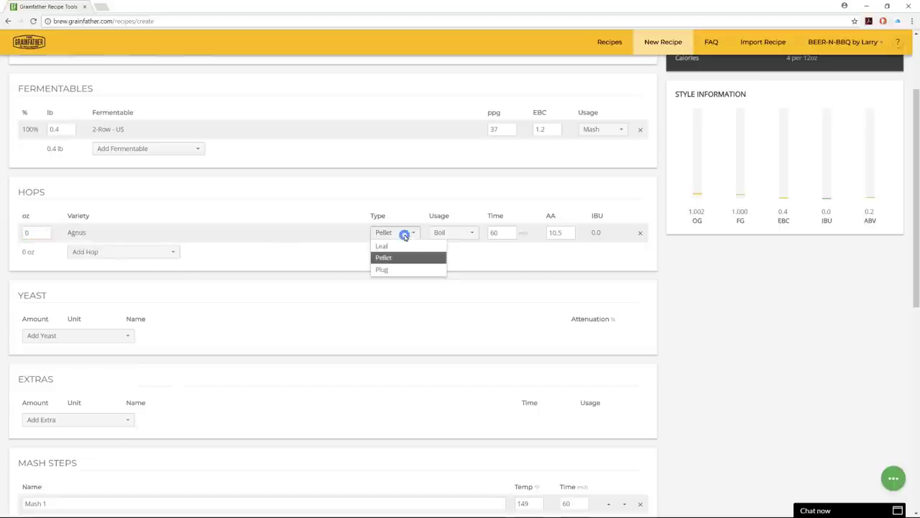
left_click(458, 244)
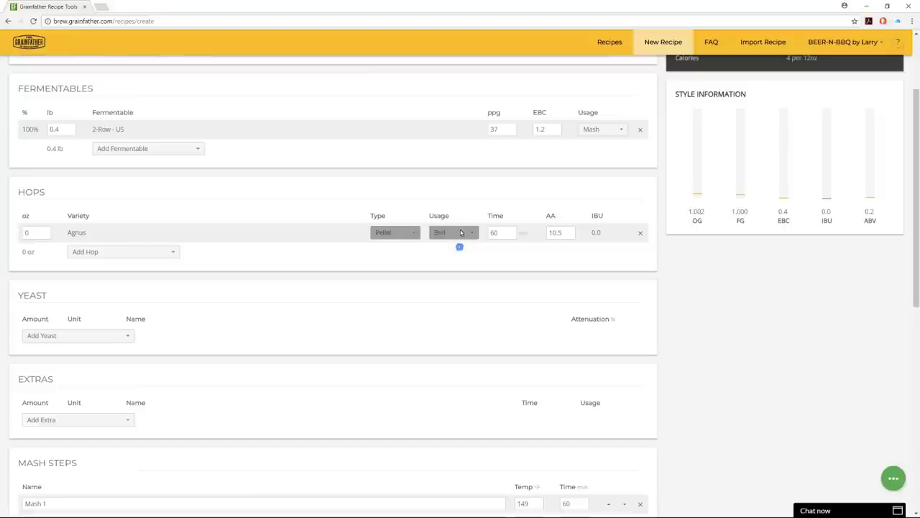
left_click(469, 232)
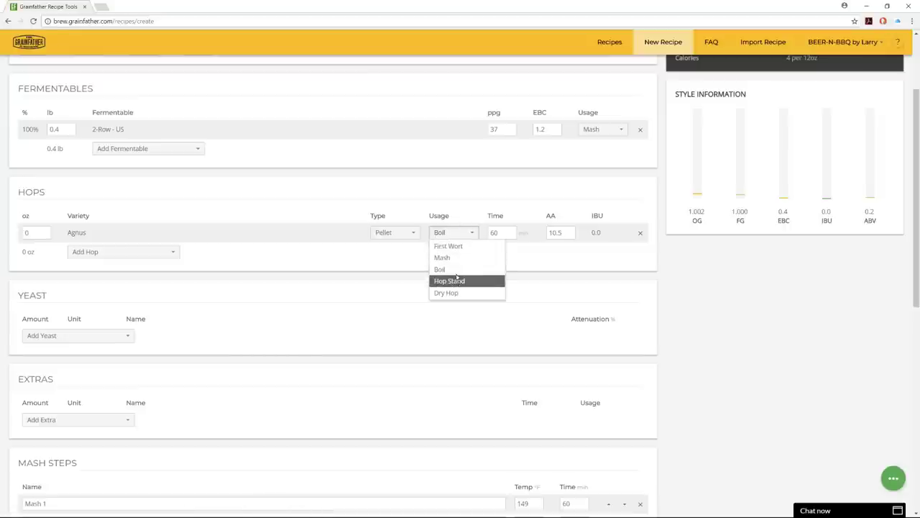
left_click(502, 267)
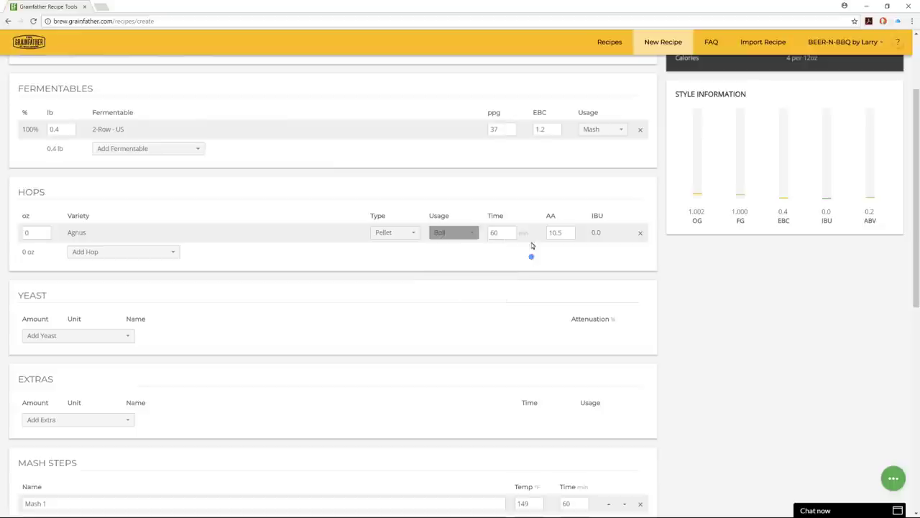
Step: Set the Agnus hop's AA value to 10.6
left_click(495, 234)
left_click(568, 232)
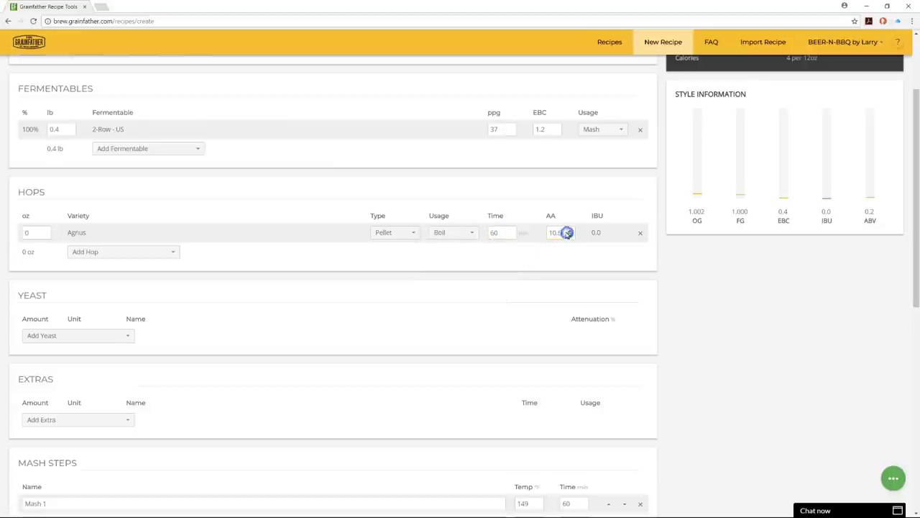
left_click(571, 229)
left_click(522, 258)
Step: Look through the available yeasts without choosing one, and add Irish Moss to the recipe's extras
left_click(117, 335)
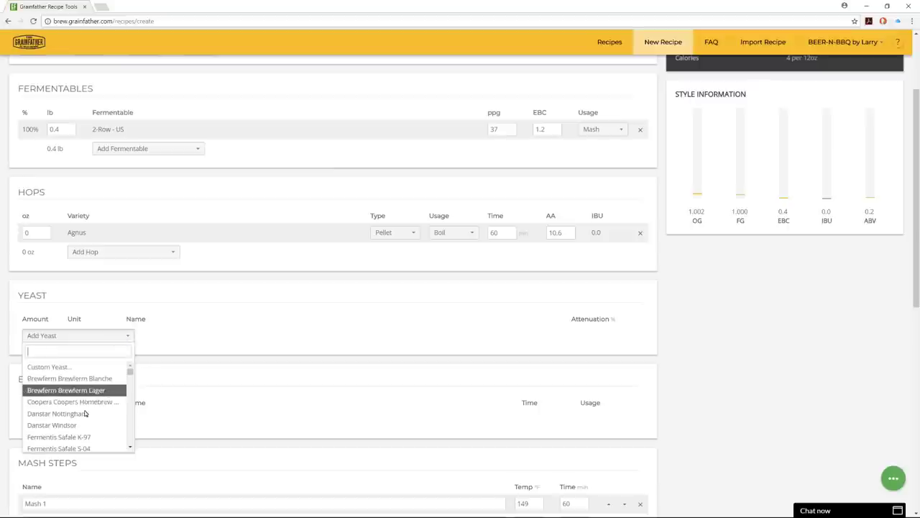
left_click(225, 336)
left_click(117, 420)
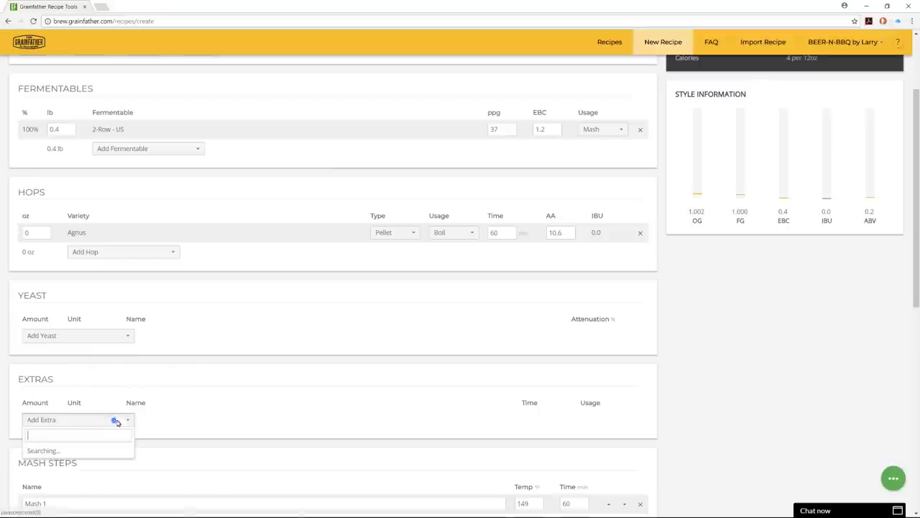
key("Down")
key("Down")
key("Down")
key("Down")
key("Down")
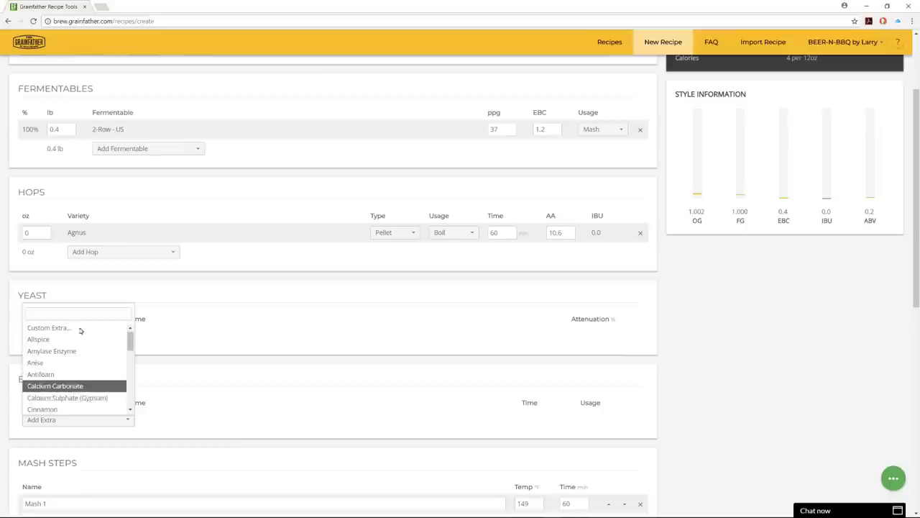
left_click_drag(130, 341, 139, 369)
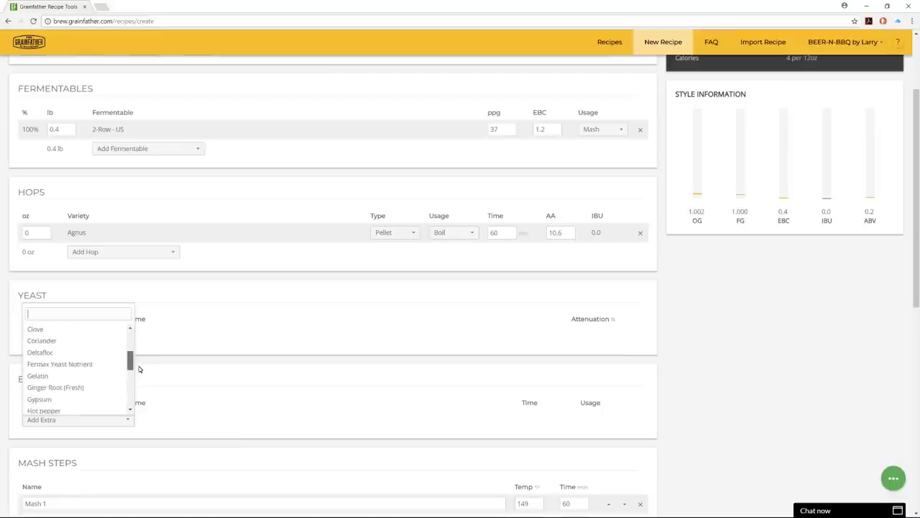
left_click(72, 407)
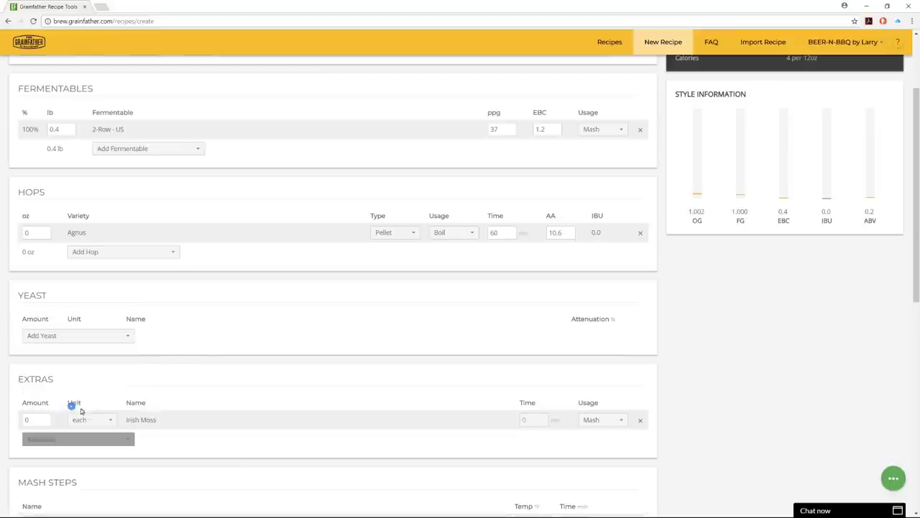
scroll(221, 388, "down", 3)
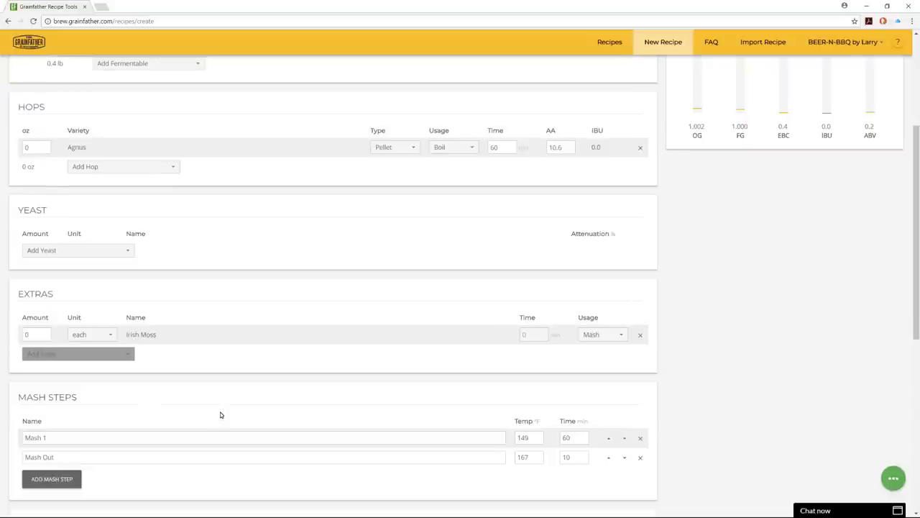
Step: Set the Mash 1 temperature to 152 °F and check the recipe's notes field, leaving it empty
scroll(216, 396, "down", 2)
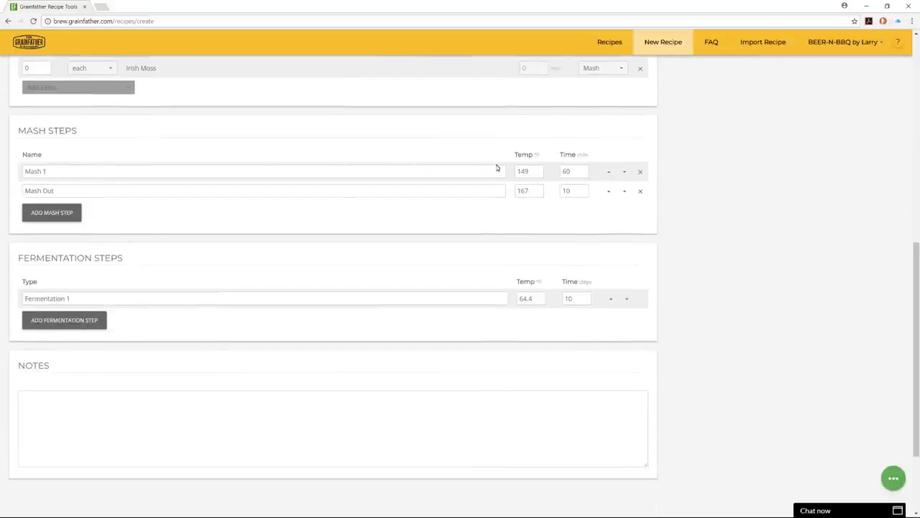
left_click(537, 169)
left_click(538, 170)
left_click(537, 170)
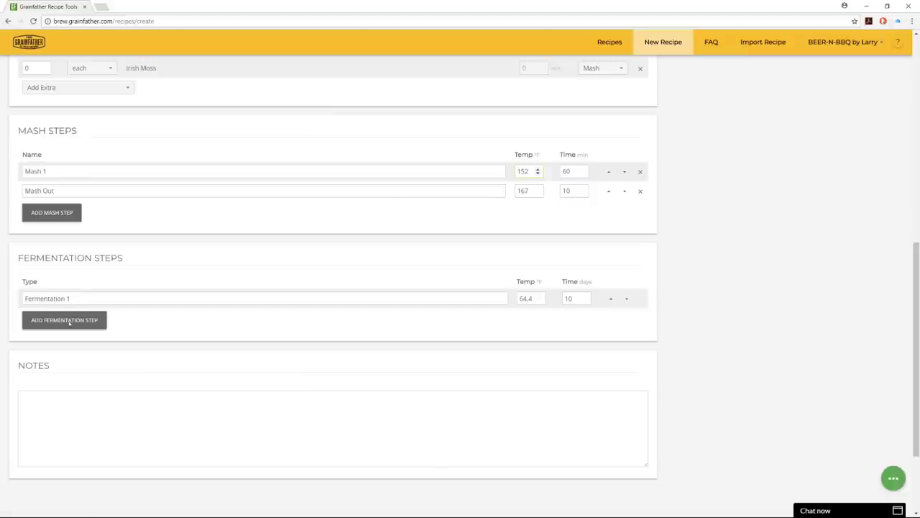
left_click(107, 418)
scroll(109, 418, "down", 1)
Step: Open the American Amber Ale #1 recipe from the account's own recipes
scroll(108, 422, "up", 8)
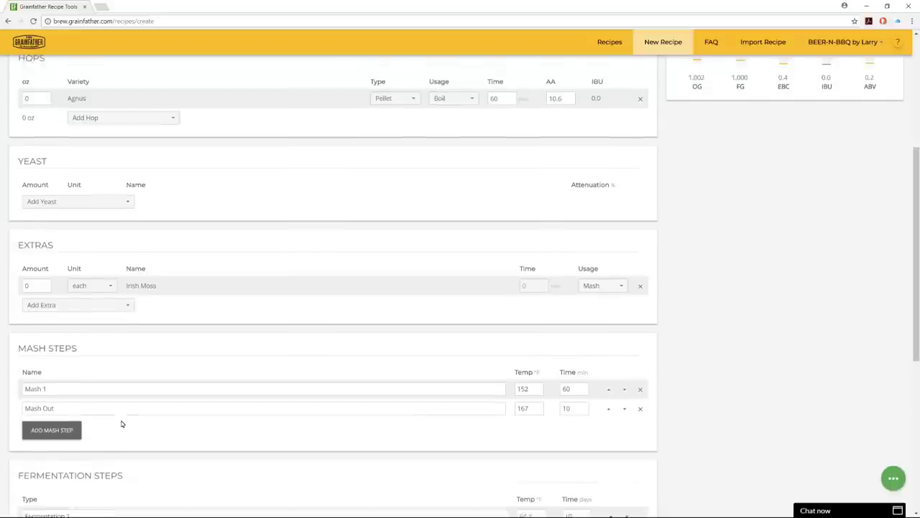
scroll(120, 423, "up", 1)
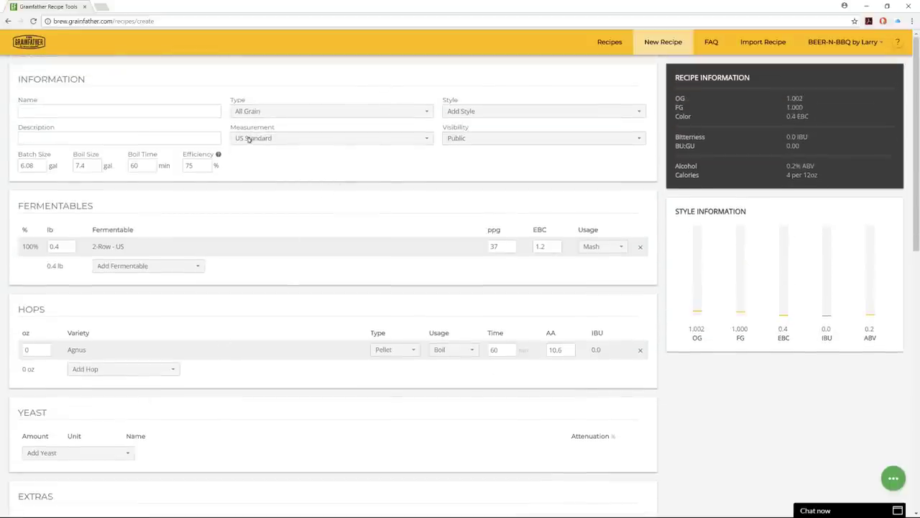
left_click(846, 43)
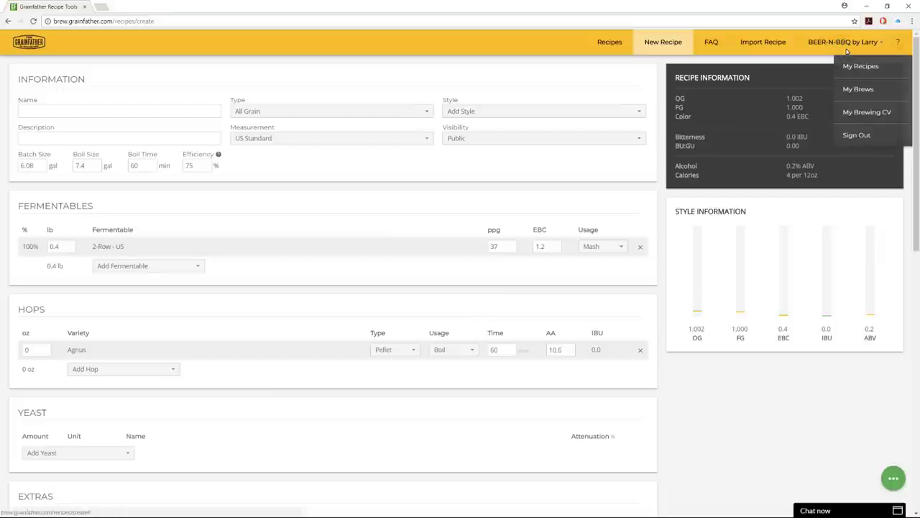
left_click(858, 66)
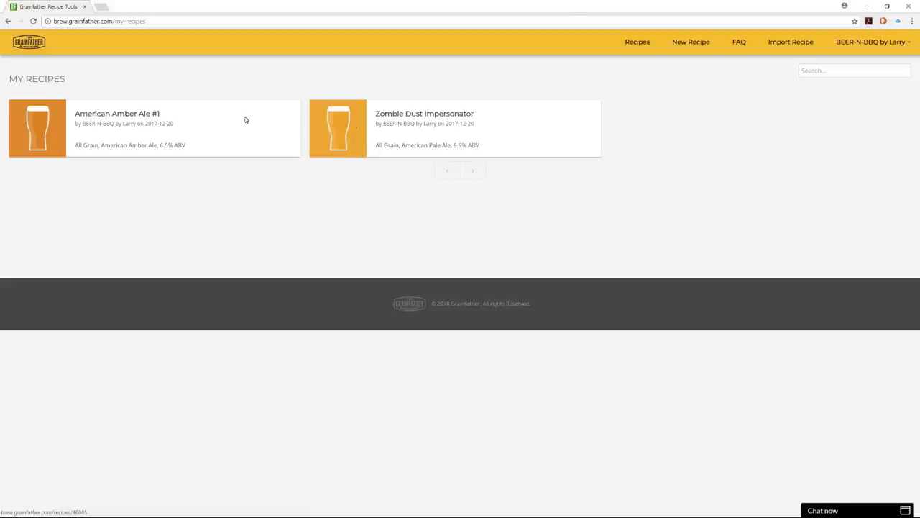
left_click(128, 118)
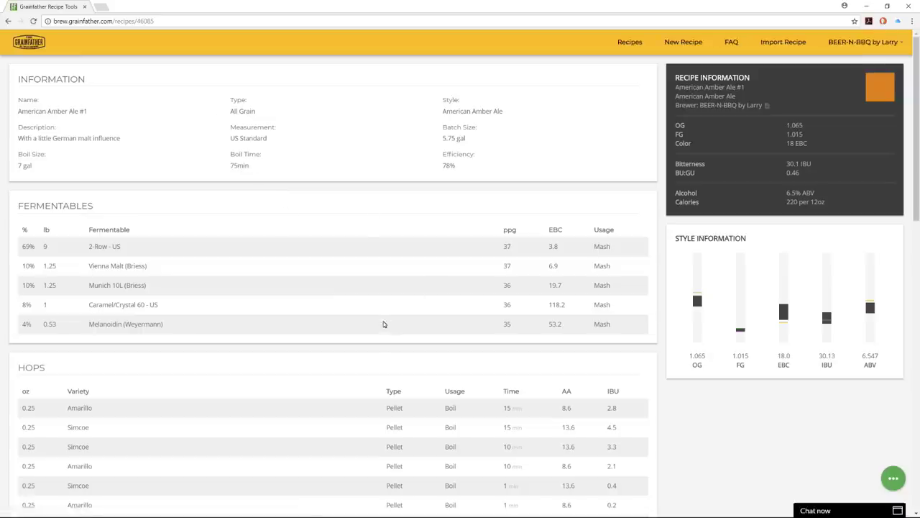
Step: Review the American Amber Ale #1 recipe's name, fermentables and hop schedule, including the First Wort additions
left_click_drag(23, 113, 366, 107)
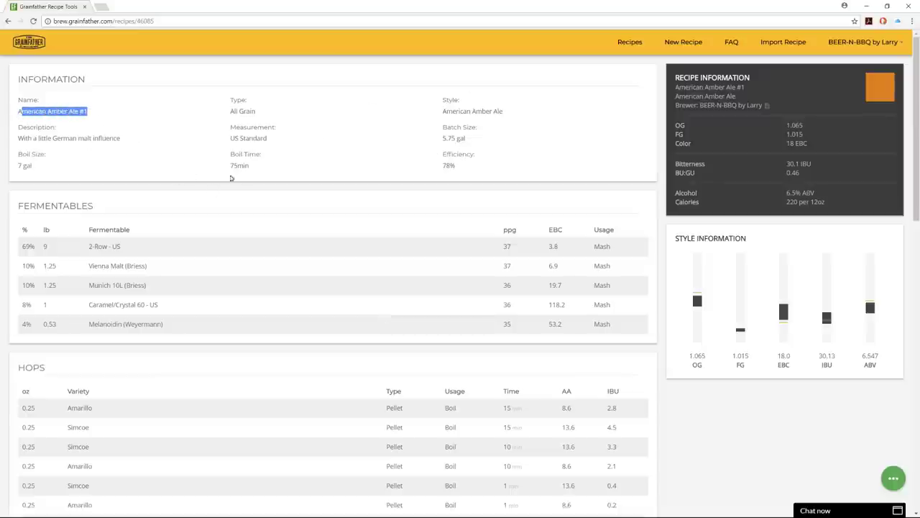
scroll(466, 230, "down", 1)
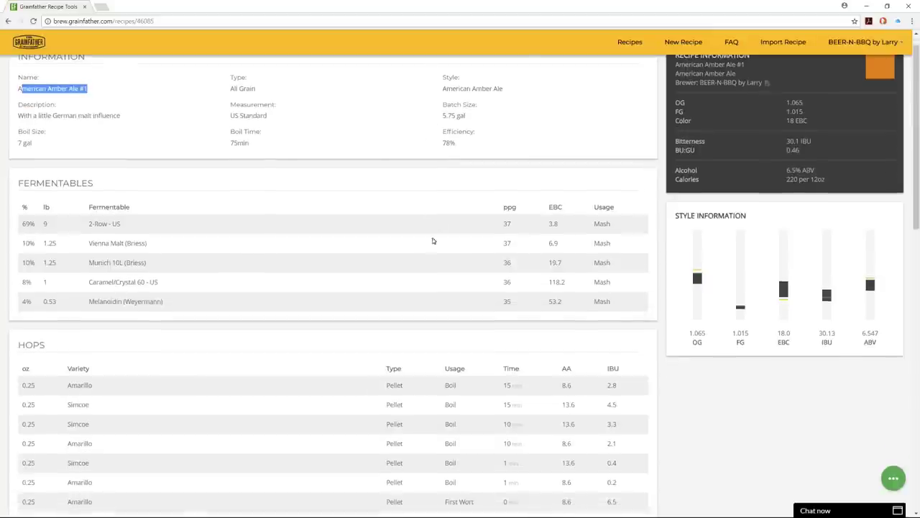
scroll(432, 238, "down", 2)
scroll(381, 247, "down", 2)
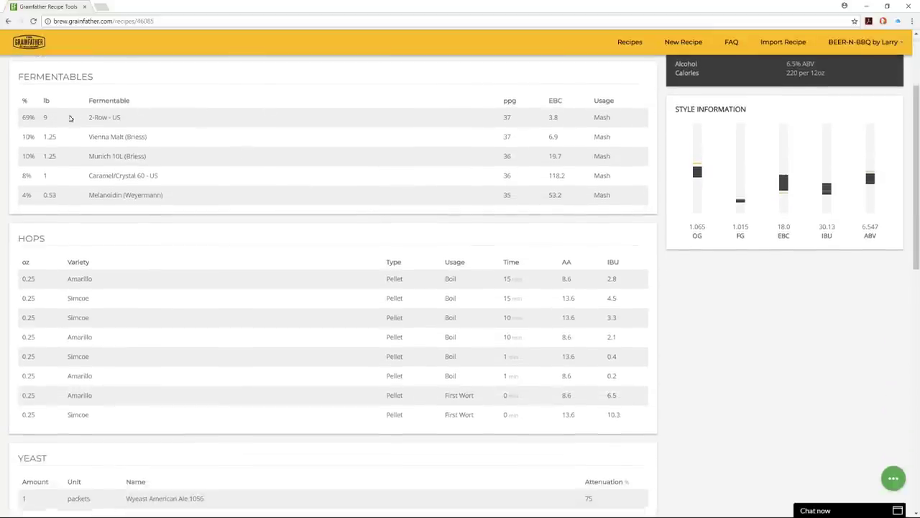
left_click_drag(68, 117, 184, 193)
left_click(184, 193)
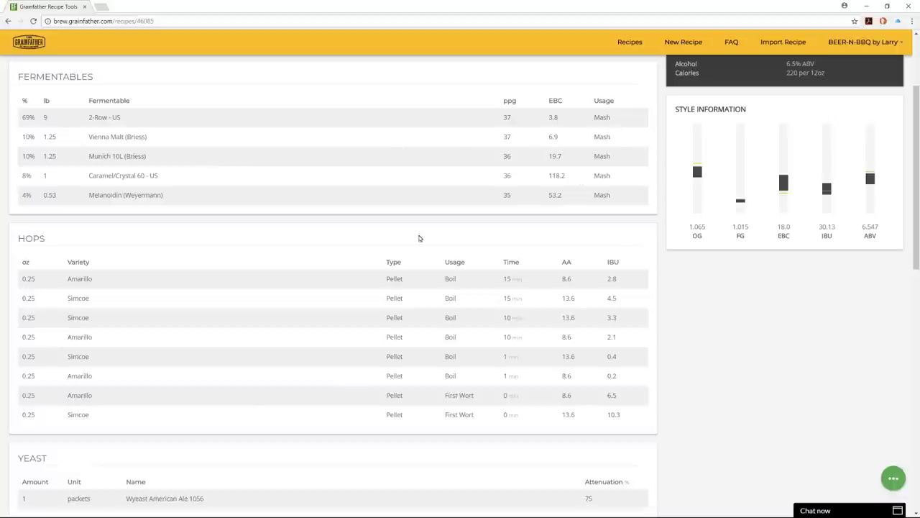
scroll(239, 298, "down", 1)
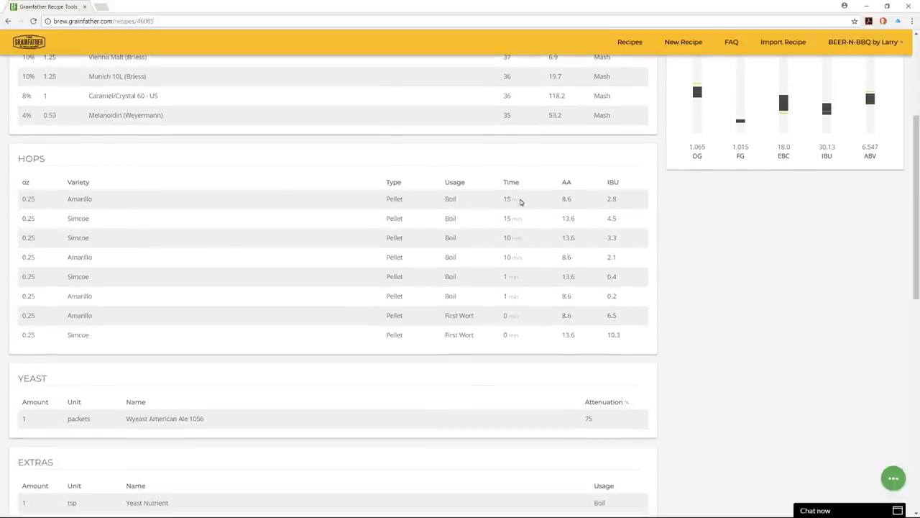
left_click_drag(446, 317, 450, 336)
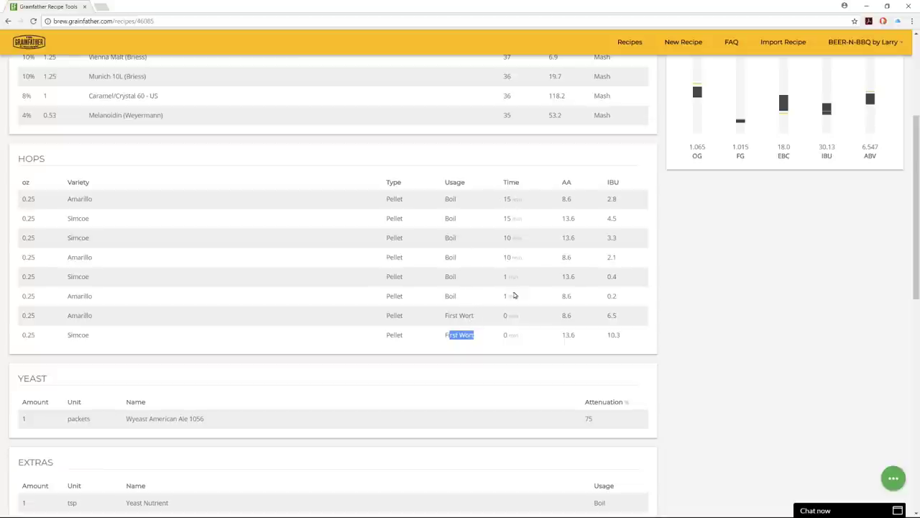
Step: Review the yeast and the extras used in the American Amber Ale #1 recipe
scroll(512, 292, "down", 4)
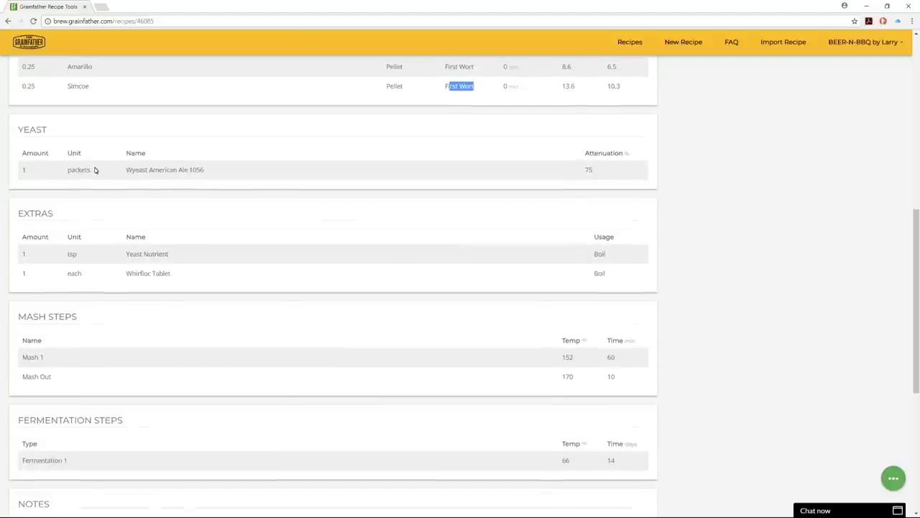
left_click_drag(212, 173, 158, 173)
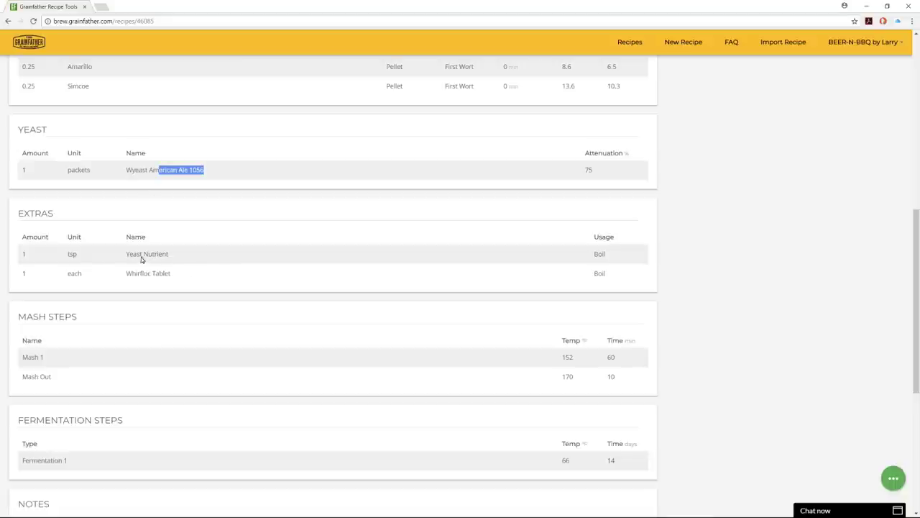
left_click_drag(172, 254, 127, 255)
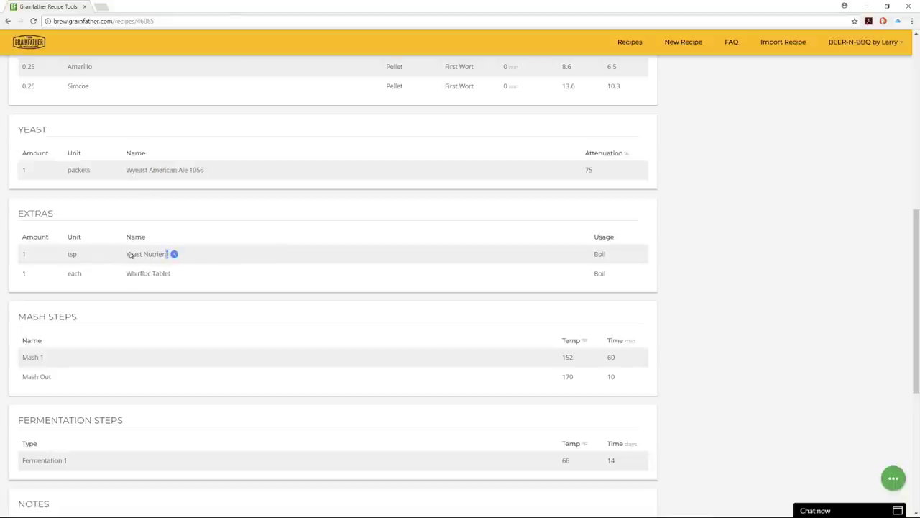
left_click_drag(175, 273, 127, 274)
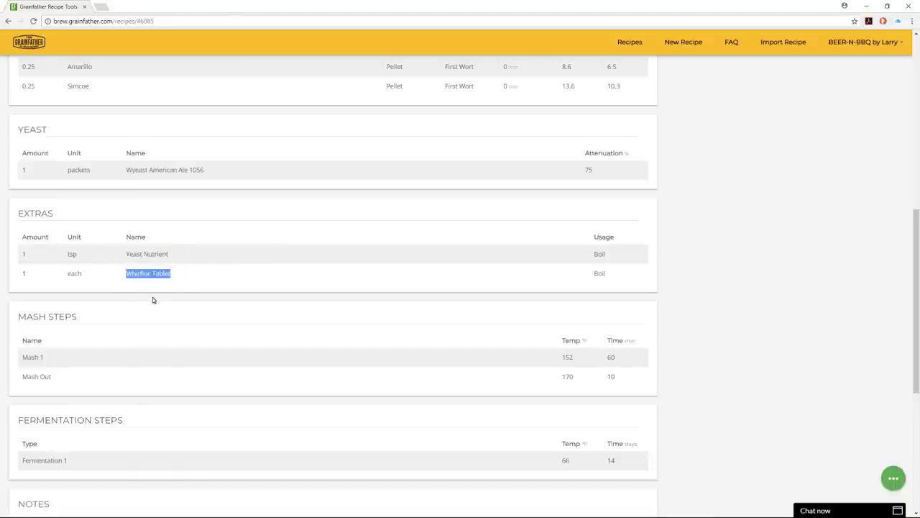
Step: Review the recipe's mash temperature and time, fermentation step and notes
scroll(153, 297, "down", 2)
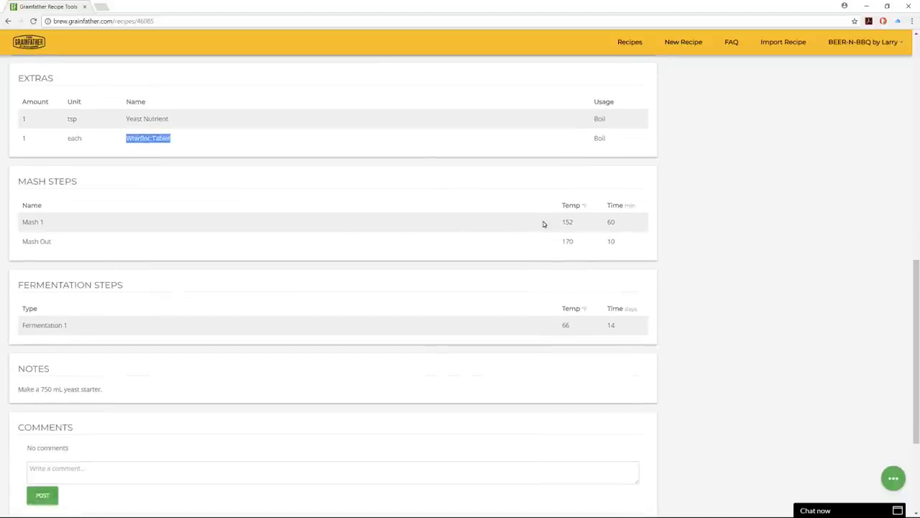
double_click(568, 223)
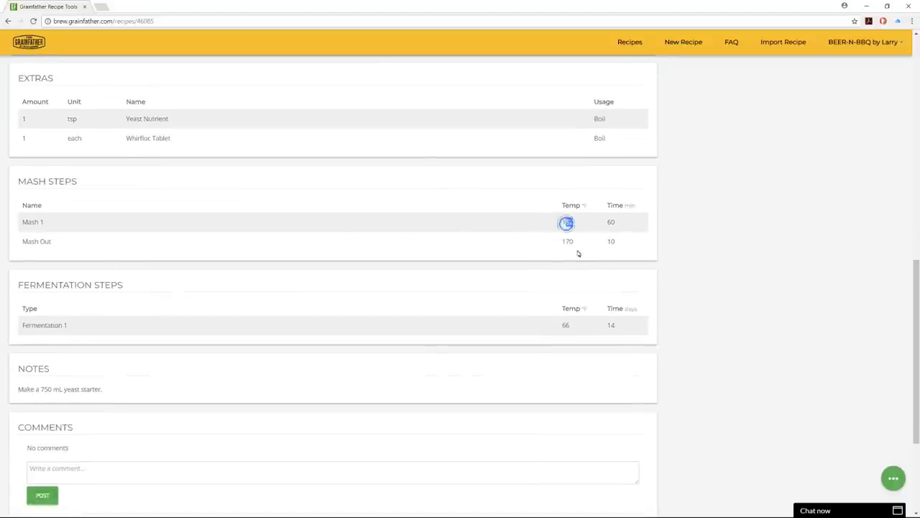
double_click(610, 223)
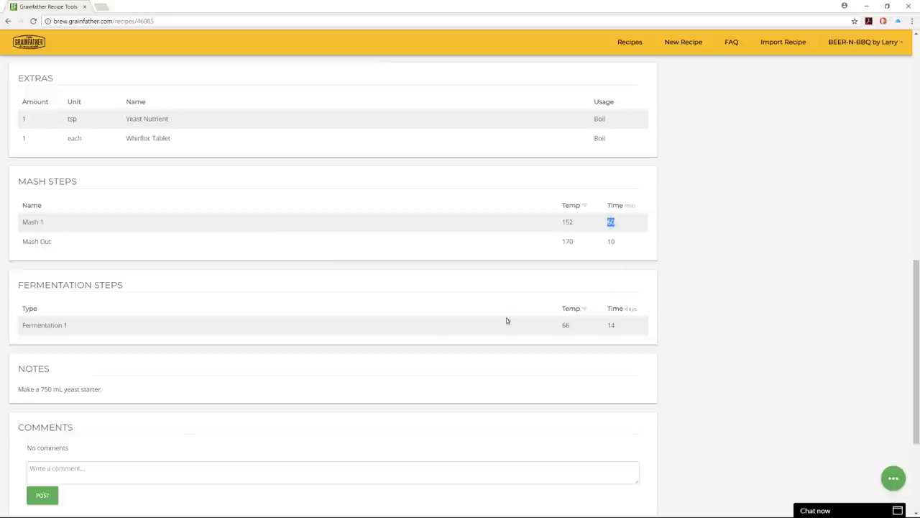
left_click_drag(565, 326, 618, 328)
left_click_drag(19, 390, 112, 389)
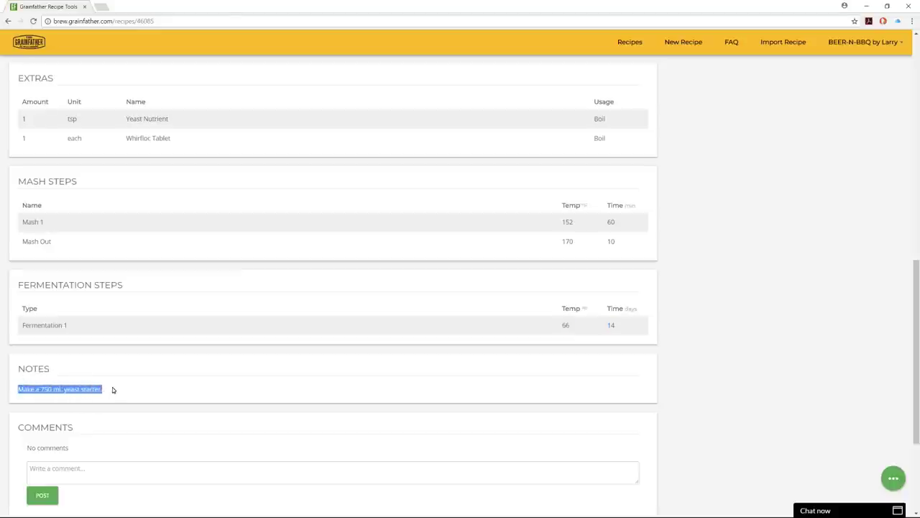
Step: Review the recipe's beer style and its calculated OG, FG and color
scroll(243, 357, "up", 2)
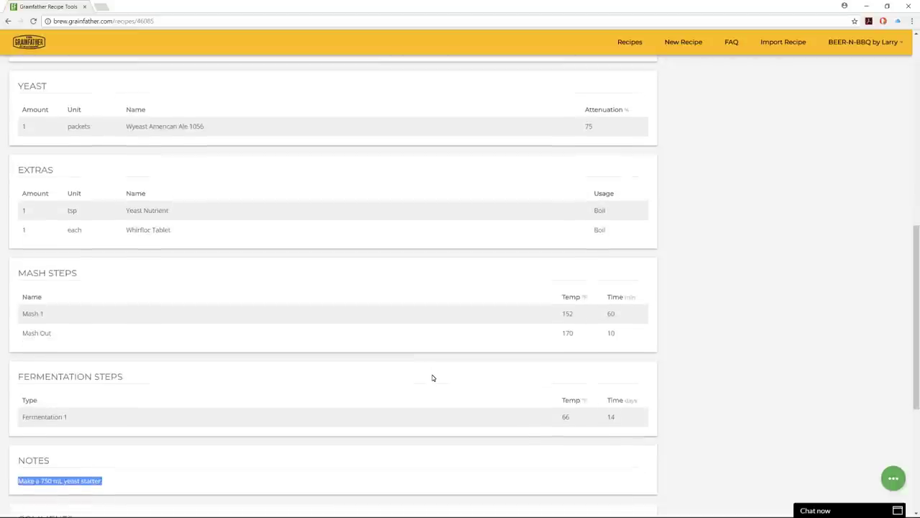
scroll(532, 366, "up", 5)
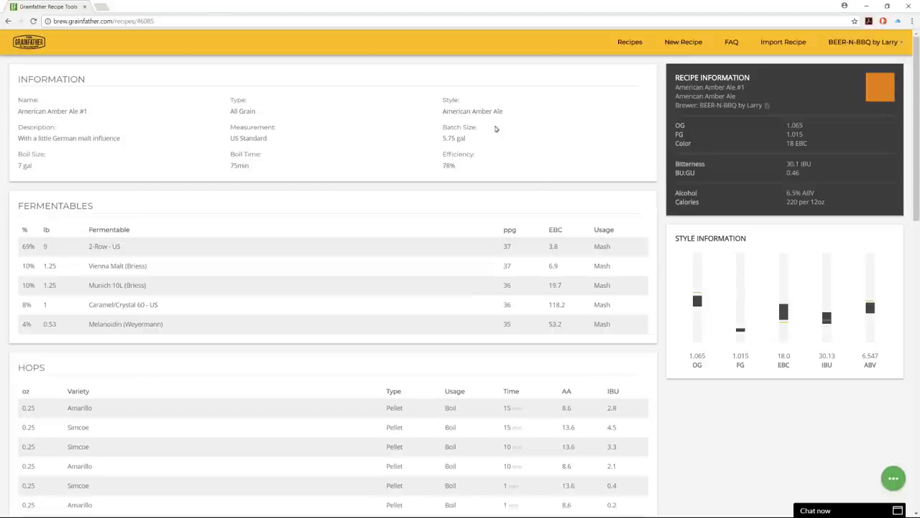
left_click_drag(444, 113, 503, 113)
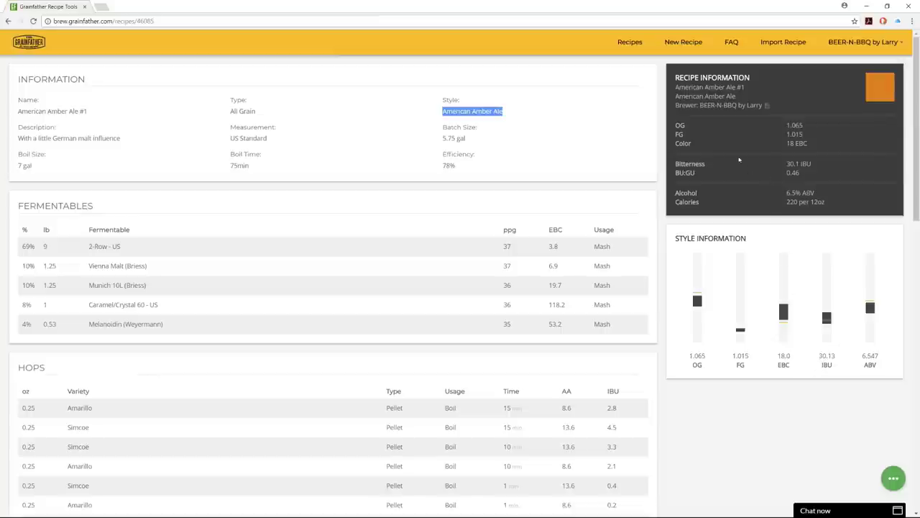
left_click_drag(677, 126, 813, 150)
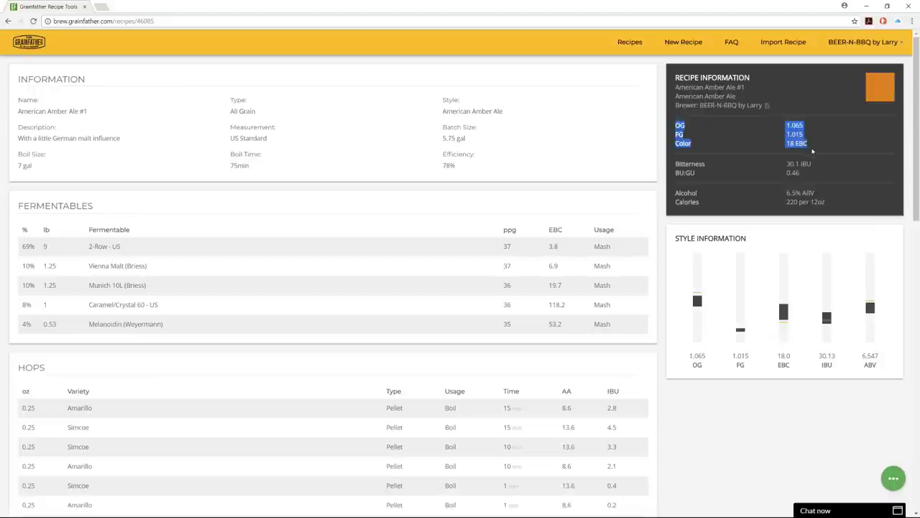
left_click(807, 173)
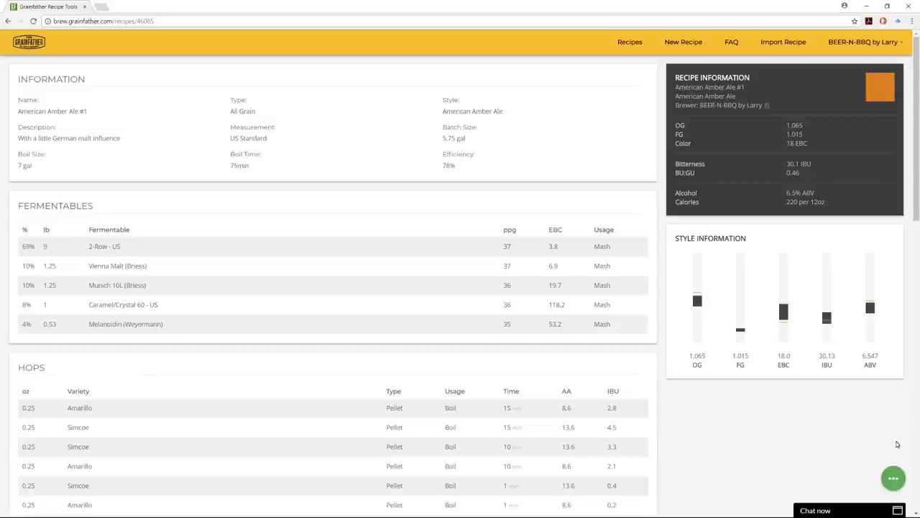
Step: Start a brew session for the American Amber Ale #1 recipe and set its brew date to 2018-01-08
mouse_move(893, 478)
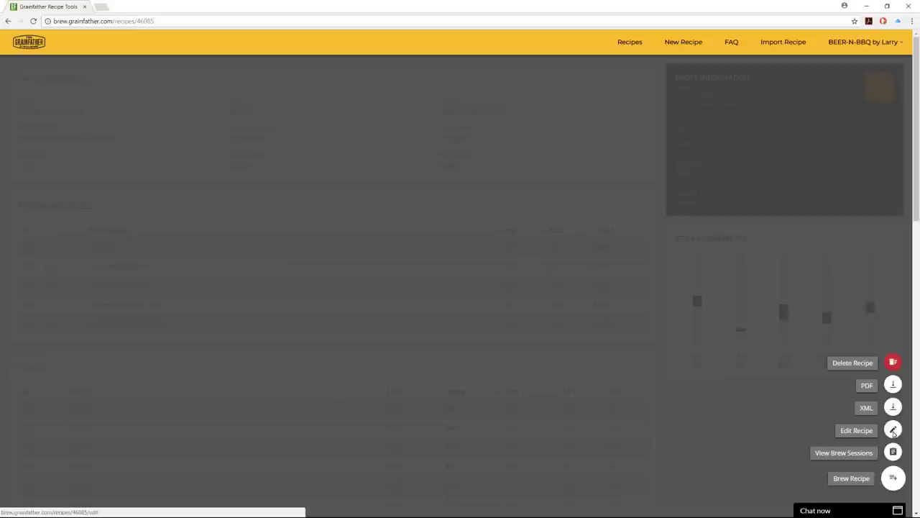
left_click(894, 480)
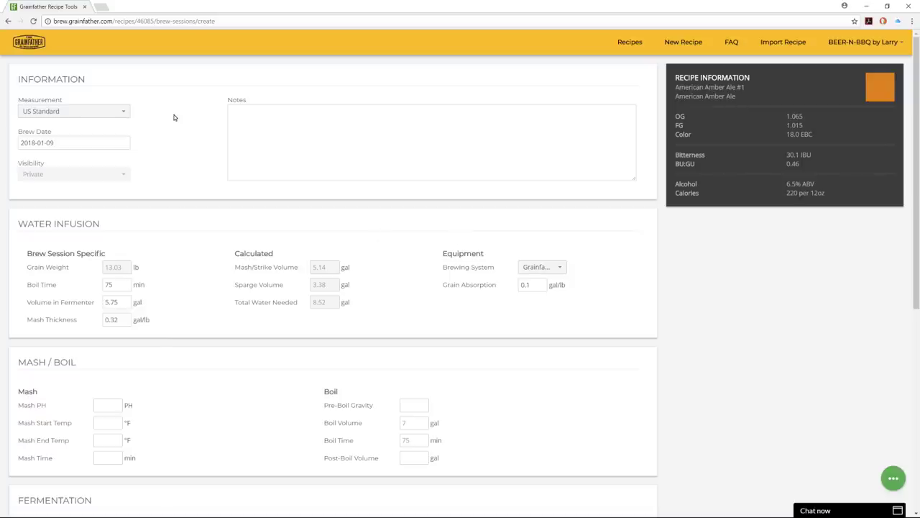
left_click(75, 141)
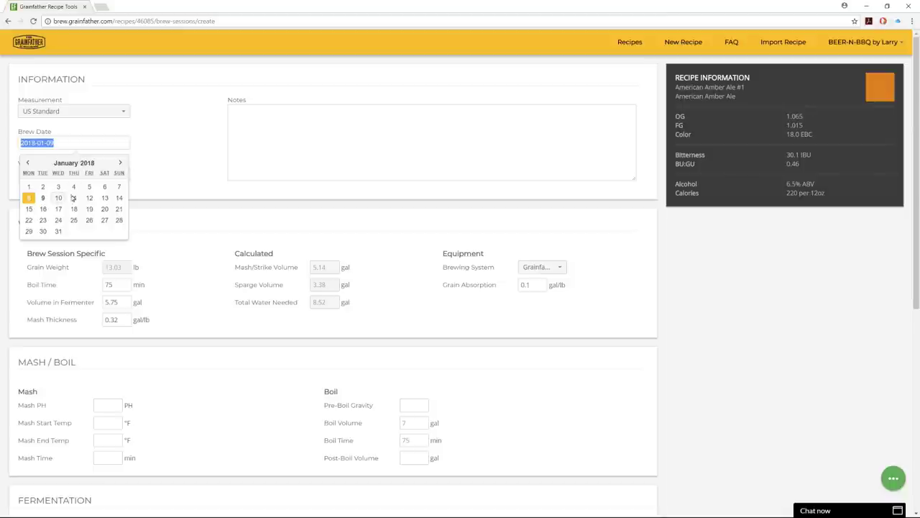
left_click(171, 166)
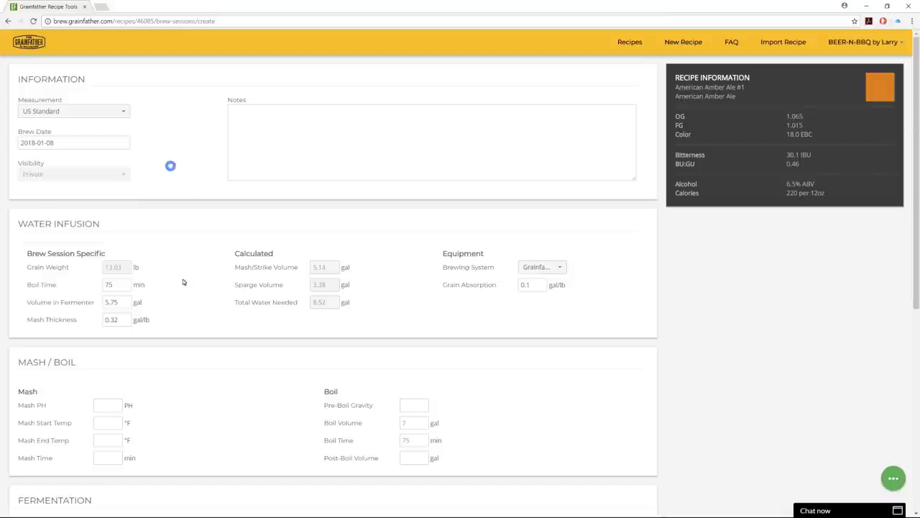
Step: Check the session's boil time and set the brewing system to Grainfather (110V)
double_click(110, 286)
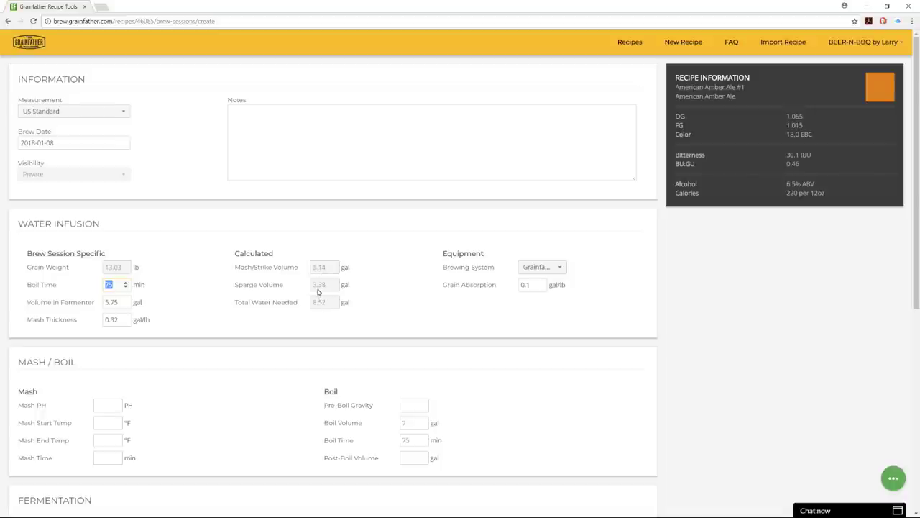
left_click(558, 267)
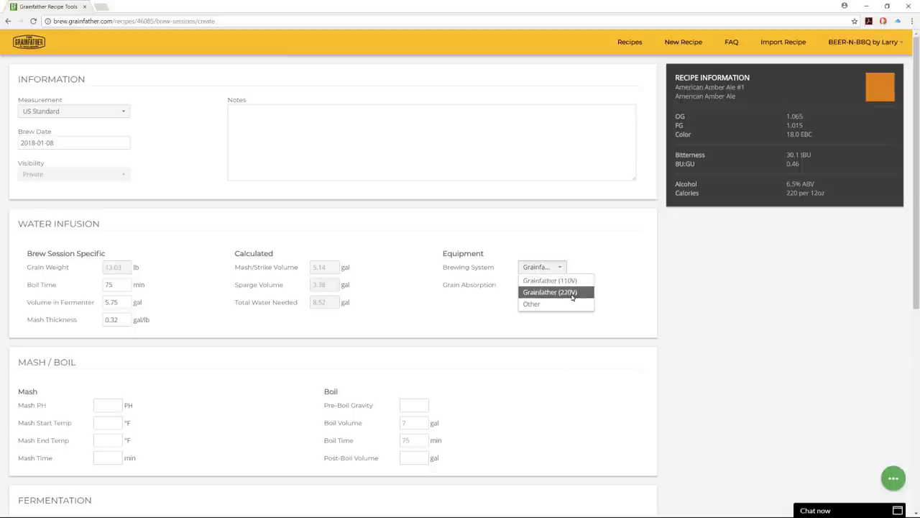
left_click(571, 281)
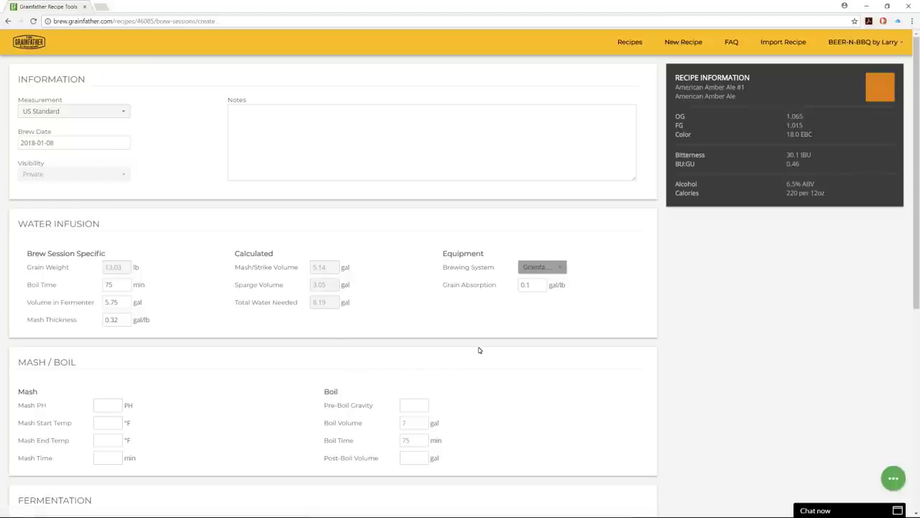
Step: Look through the brew session's mash fields for pH, end temperature and time without entering values
scroll(480, 350, "down", 1)
left_click(108, 369)
scroll(113, 372, "down", 1)
scroll(114, 372, "down", 2)
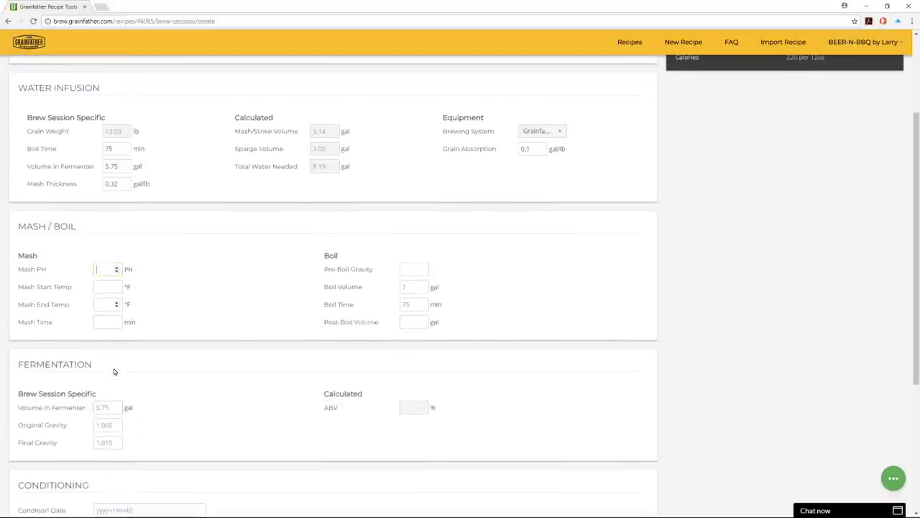
left_click(103, 305)
left_click(105, 323)
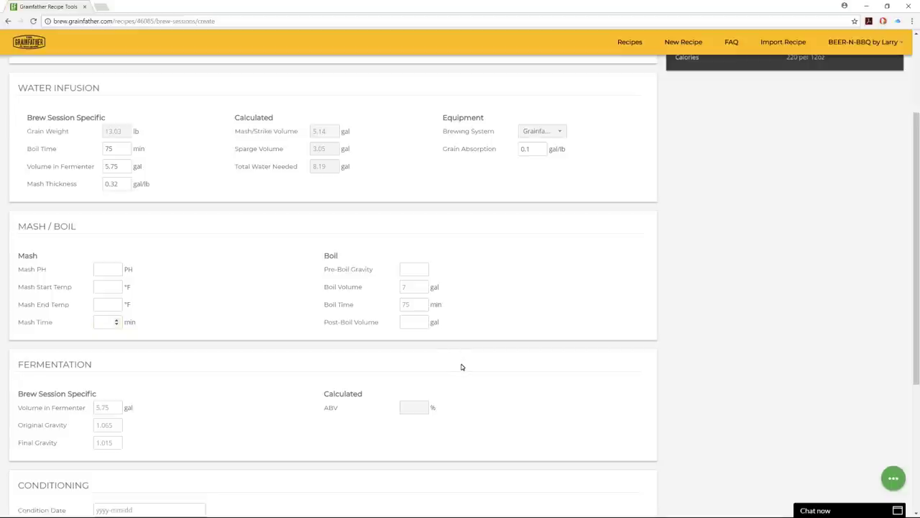
Step: Review the brew session's fermentation and conditioning sections without entering values
scroll(454, 401, "down", 1)
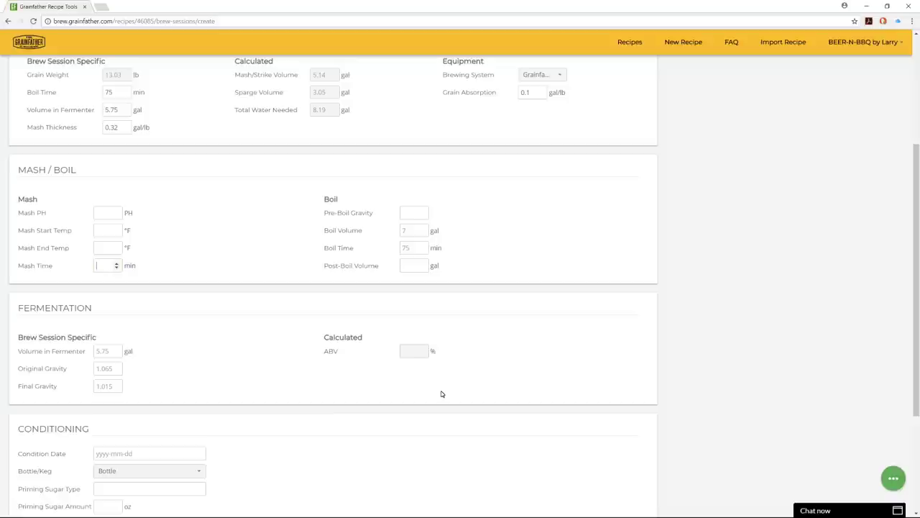
scroll(442, 395, "down", 1)
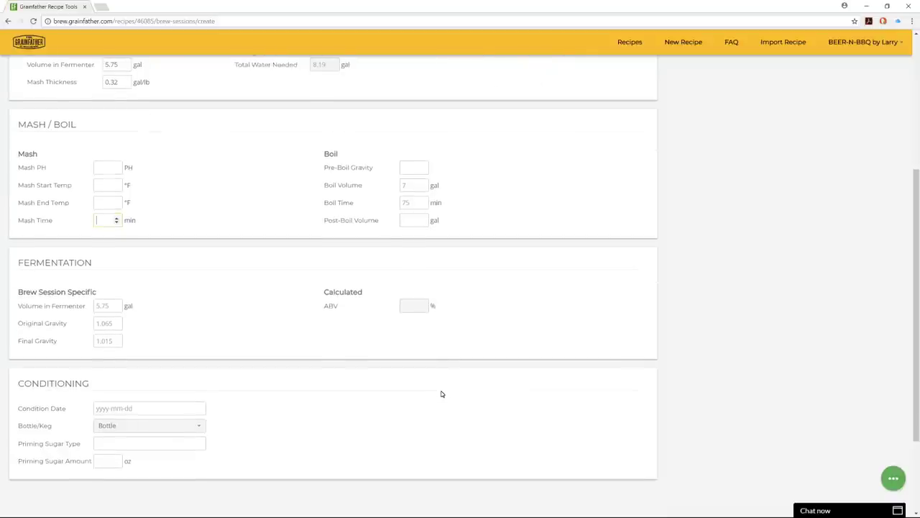
scroll(442, 394, "up", 5)
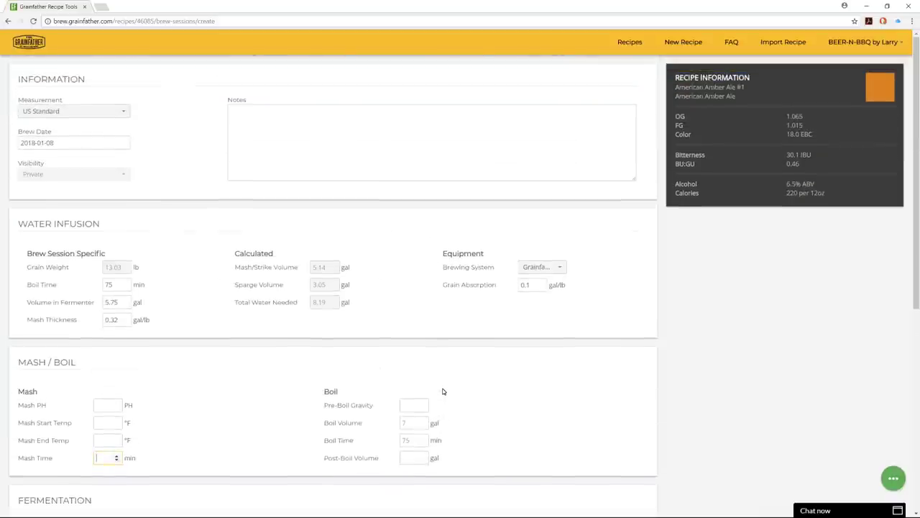
Step: Leave the brew session without saving, open the recipe import dialog and highlight its Beer XML file instruction
left_click(781, 43)
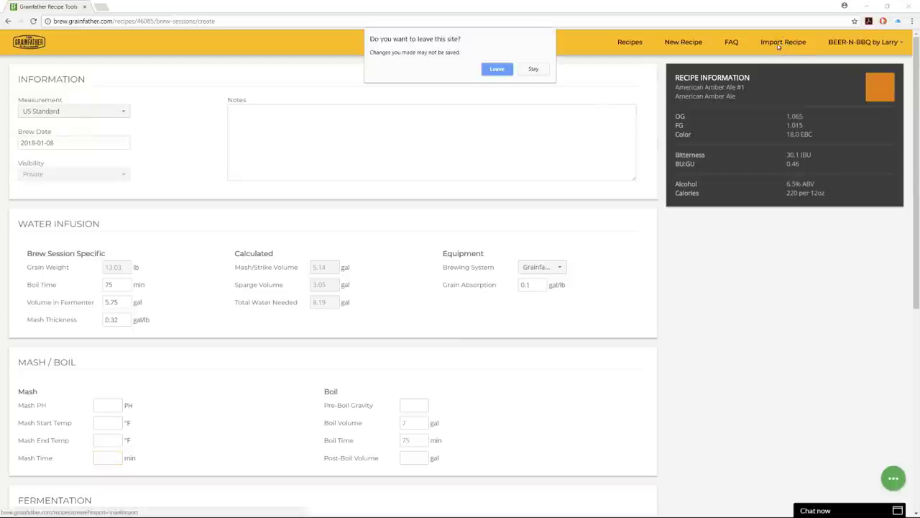
left_click(496, 69)
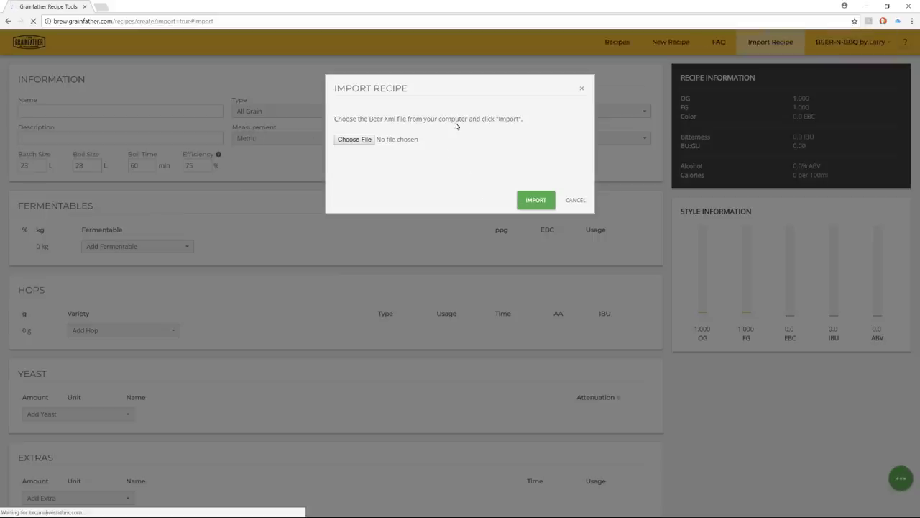
left_click_drag(369, 120, 524, 122)
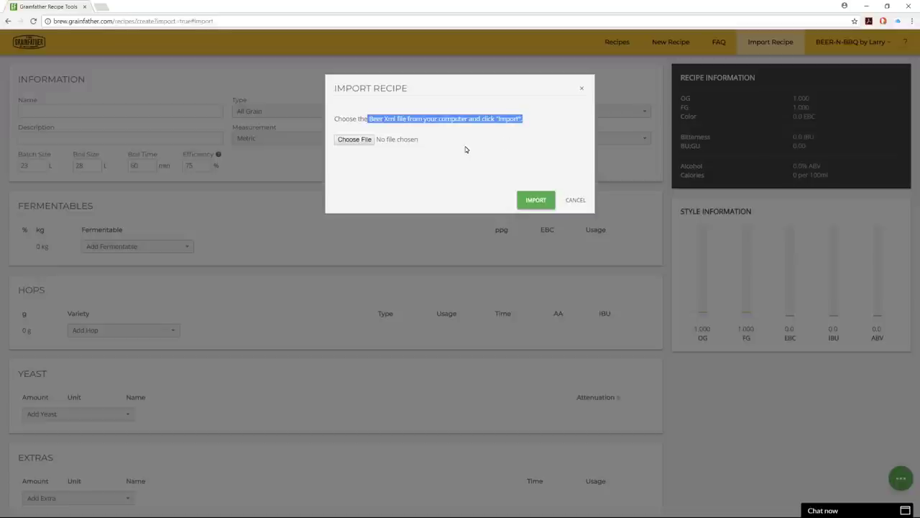